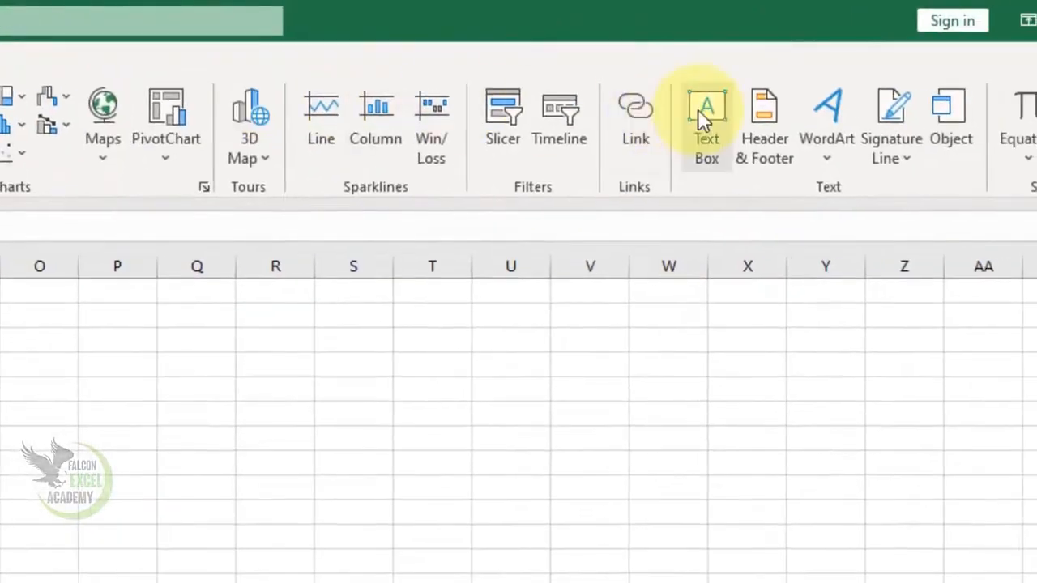
Step: Draw a text box from column A to Q over rows 2 to 5, containing "MS Excel 2021" and "Falcon Excel Academy" on separate lines
{"action": "left_click", "coordinate": [703, 120]}
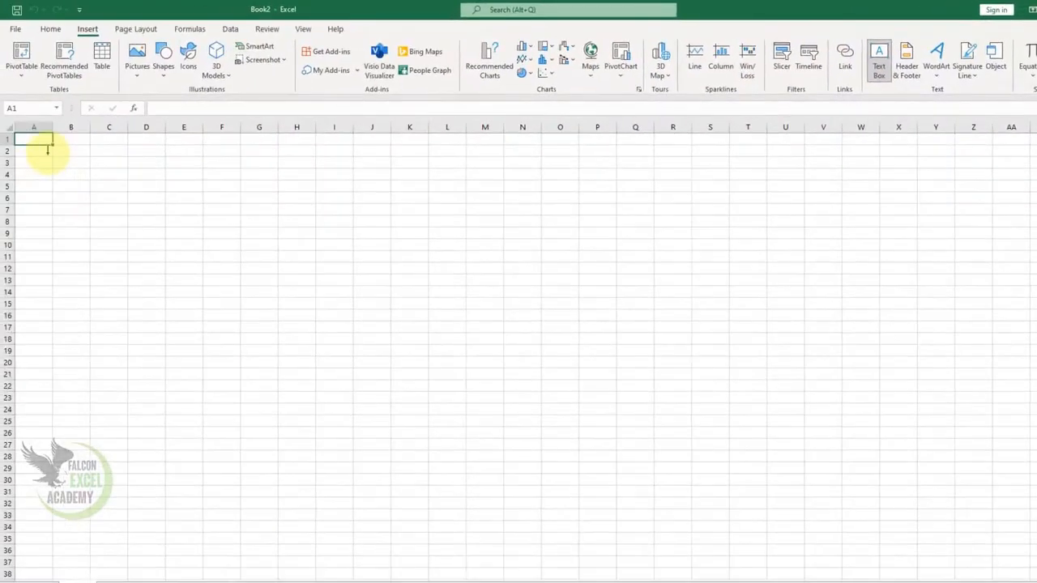
{"action": "left_click_drag", "start_coordinate": [49, 153], "coordinate": [624, 192]}
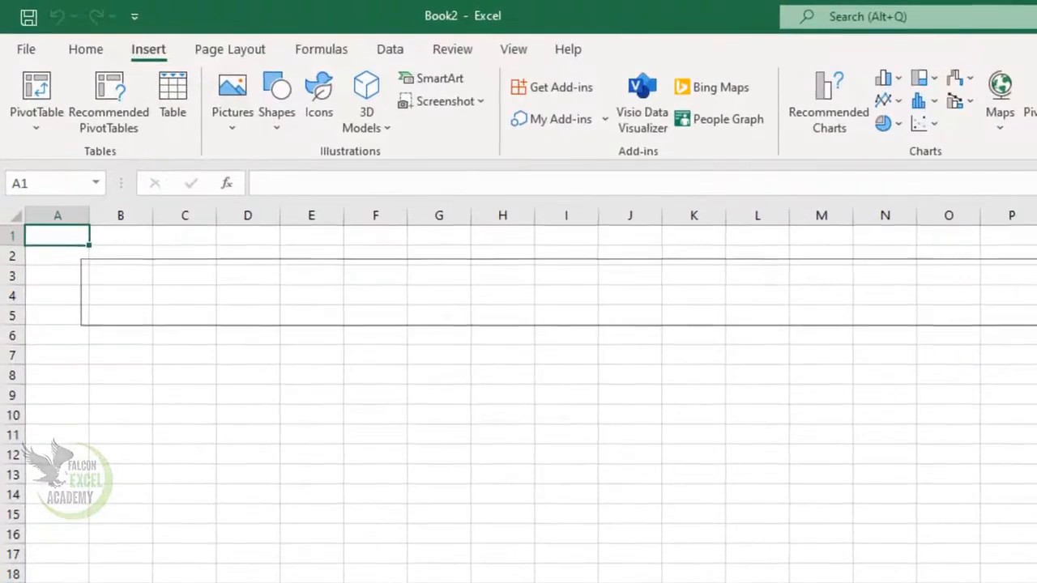
{"action": "left_click_drag", "start_coordinate": [1036, 324], "coordinate": [1036, 324]}
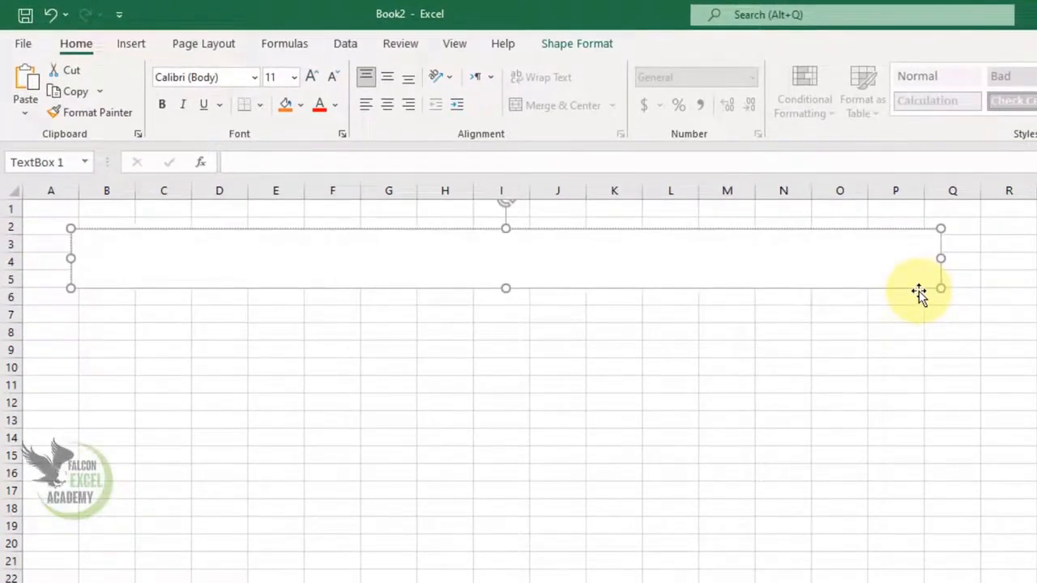
{"action": "type", "text": "MS Excel 2021"}
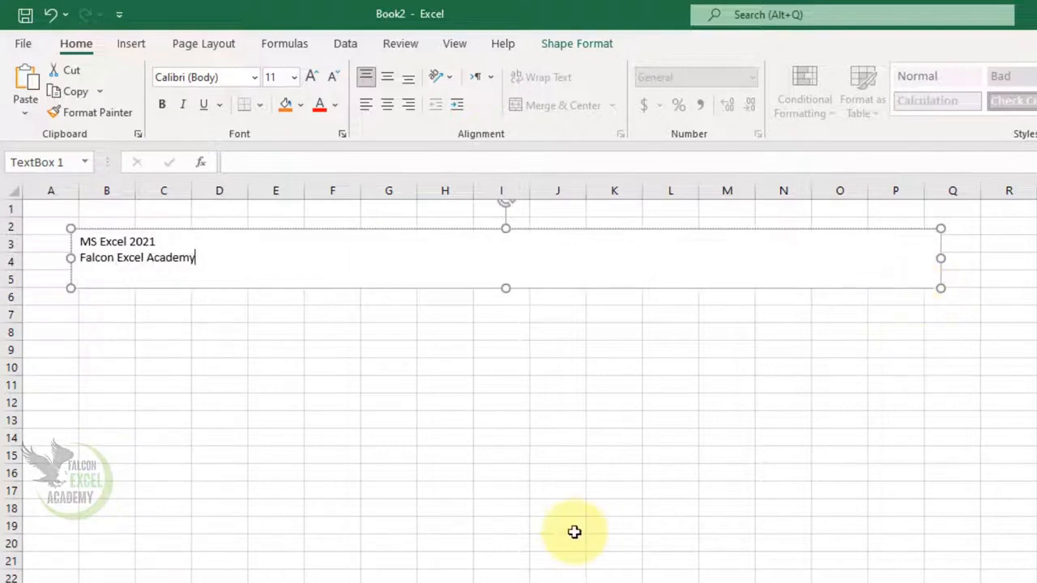
Step: Fill the whole text box with the standard orange colour
{"action": "left_click", "coordinate": [404, 289]}
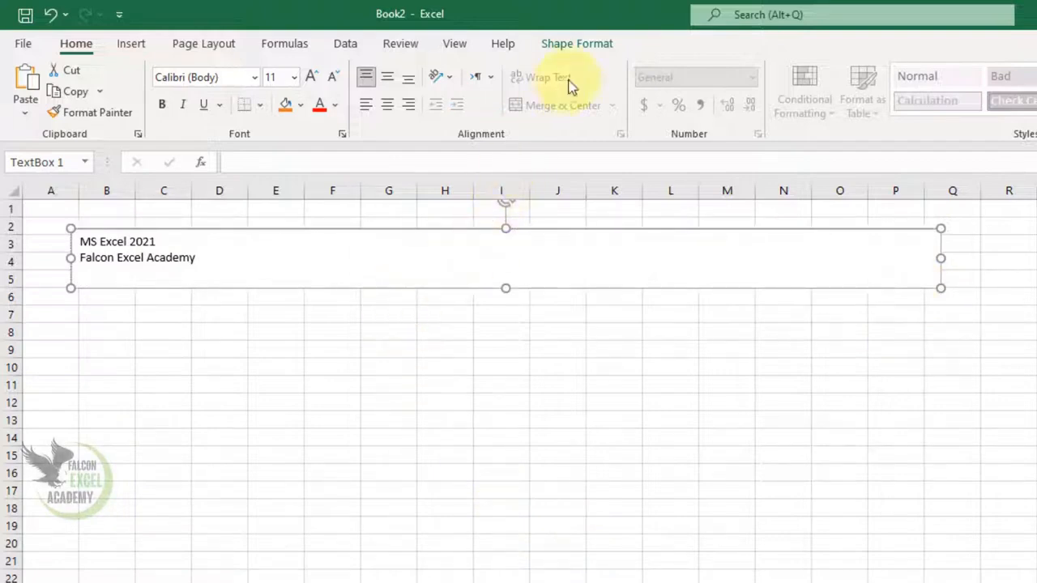
{"action": "left_click", "coordinate": [600, 45]}
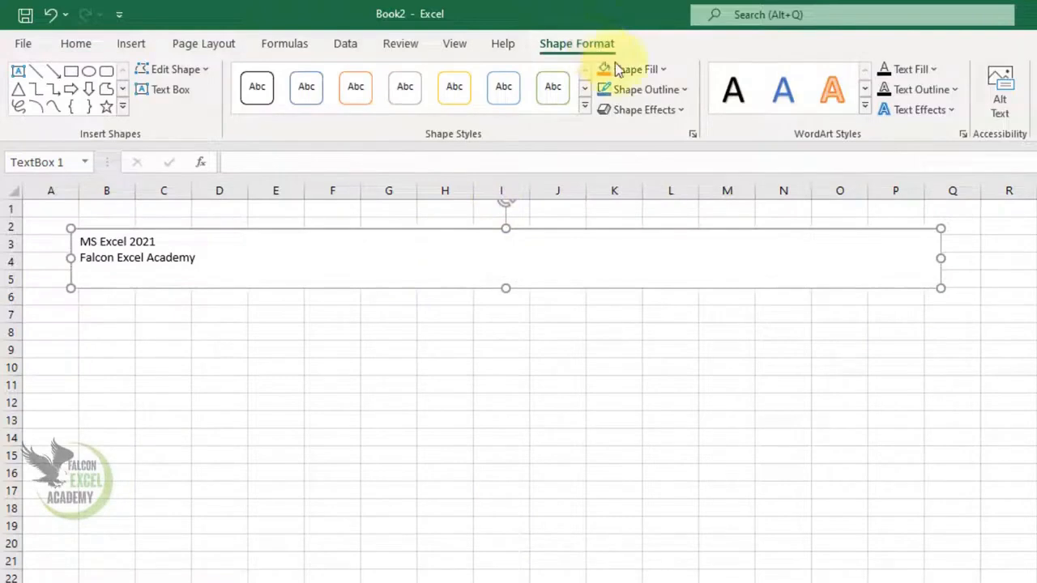
{"action": "left_click", "coordinate": [661, 71]}
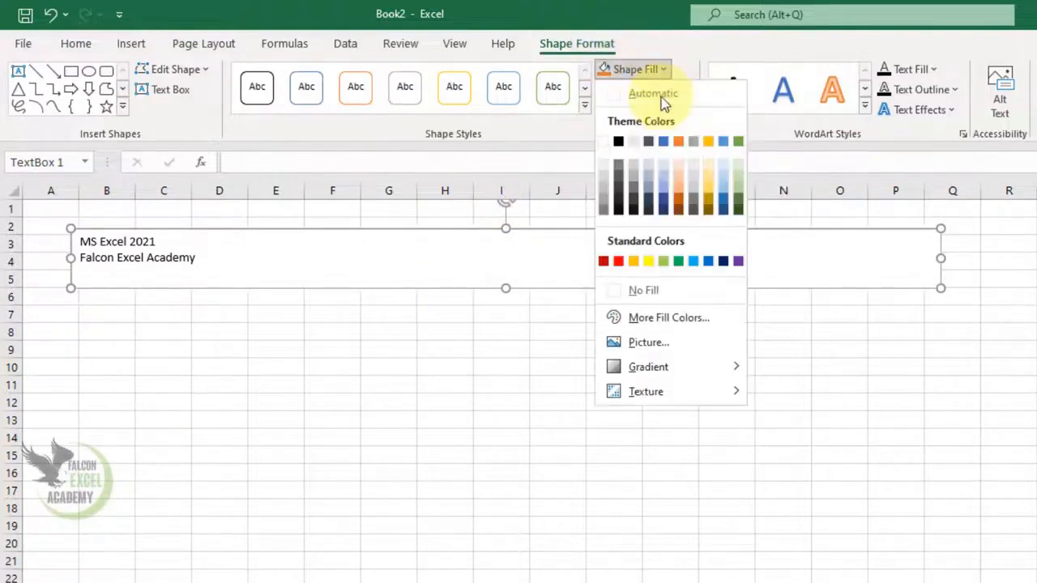
{"action": "left_click", "coordinate": [633, 261]}
Step: Centre the text horizontally and vertically inside the text box
{"action": "left_click", "coordinate": [75, 43]}
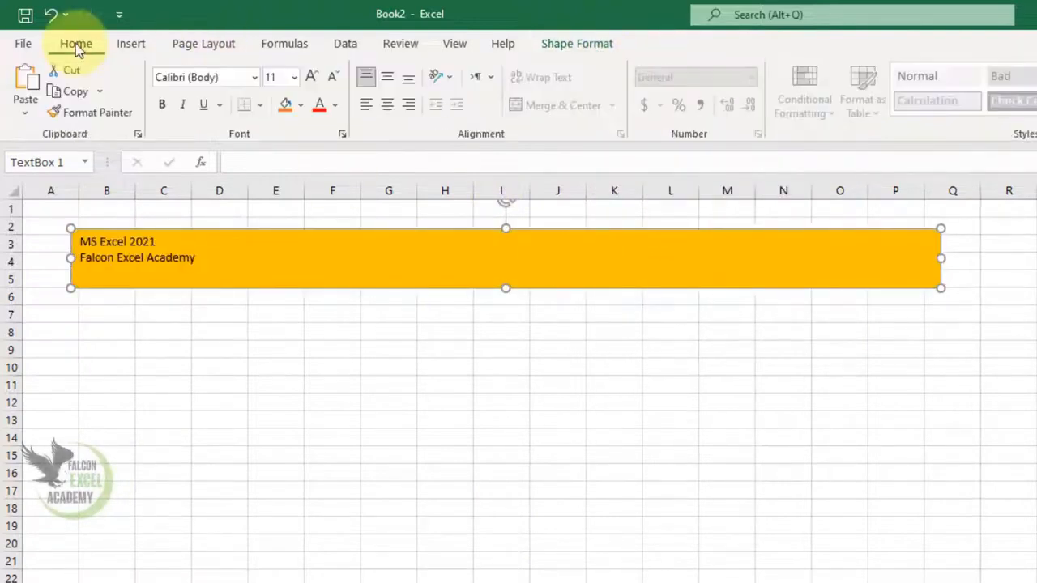
{"action": "left_click", "coordinate": [387, 104]}
{"action": "left_click", "coordinate": [388, 79]}
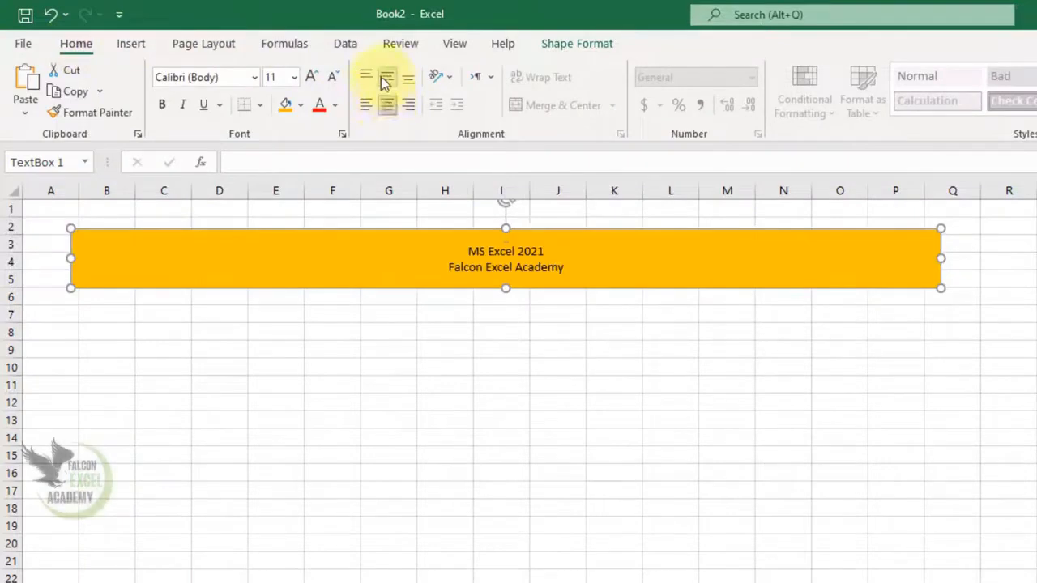
Step: Enlarge the text box's font to 32 and extend the box down to row 8 so both lines fit
{"action": "left_click", "coordinate": [312, 77]}
{"action": "left_click", "coordinate": [312, 77]}
{"action": "left_click", "coordinate": [312, 77]}
{"action": "left_click", "coordinate": [312, 77]}
{"action": "left_click", "coordinate": [312, 77]}
{"action": "left_click", "coordinate": [312, 77]}
{"action": "left_click", "coordinate": [312, 77]}
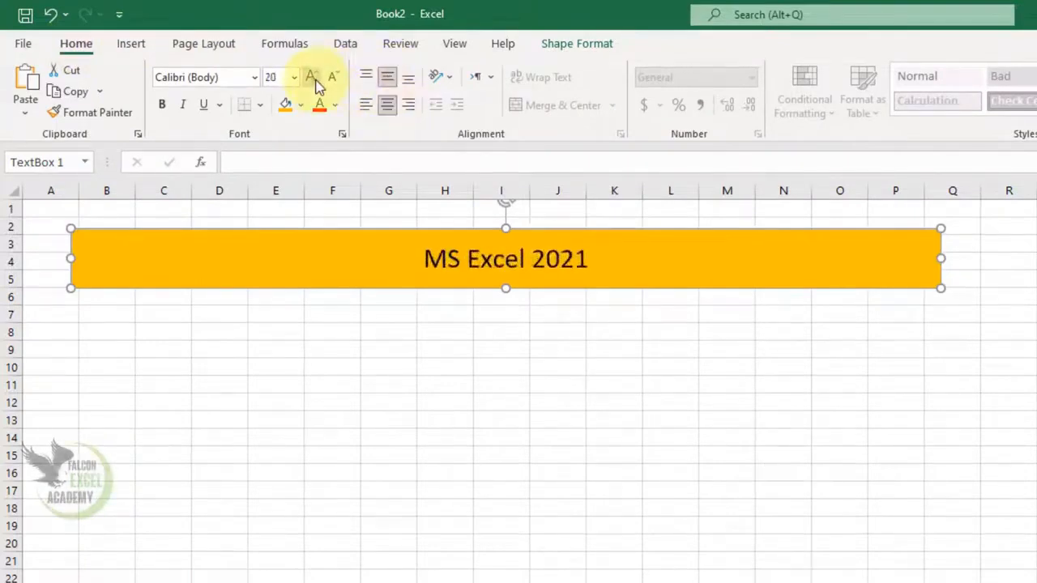
{"action": "left_click", "coordinate": [312, 77]}
{"action": "left_click_drag", "start_coordinate": [506, 296], "coordinate": [510, 336]}
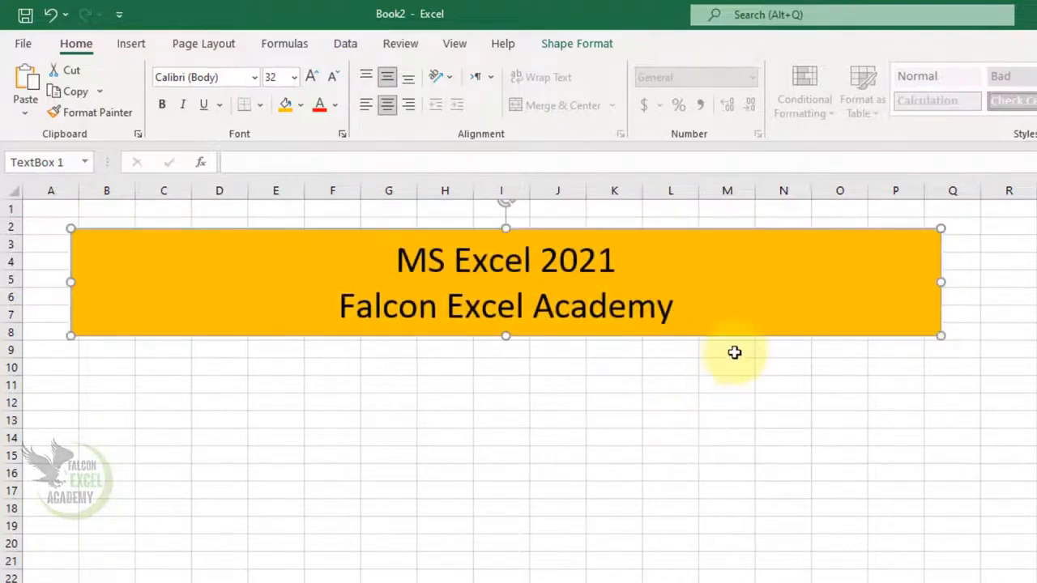
Step: Move the text box down about one row, starting at row 3, and delete it
{"action": "mouse_move", "coordinate": [746, 334]}
{"action": "left_mouse_down"}
{"action": "mouse_move", "coordinate": [1036, 579]}
{"action": "mouse_move", "coordinate": [735, 347]}
{"action": "left_mouse_up"}
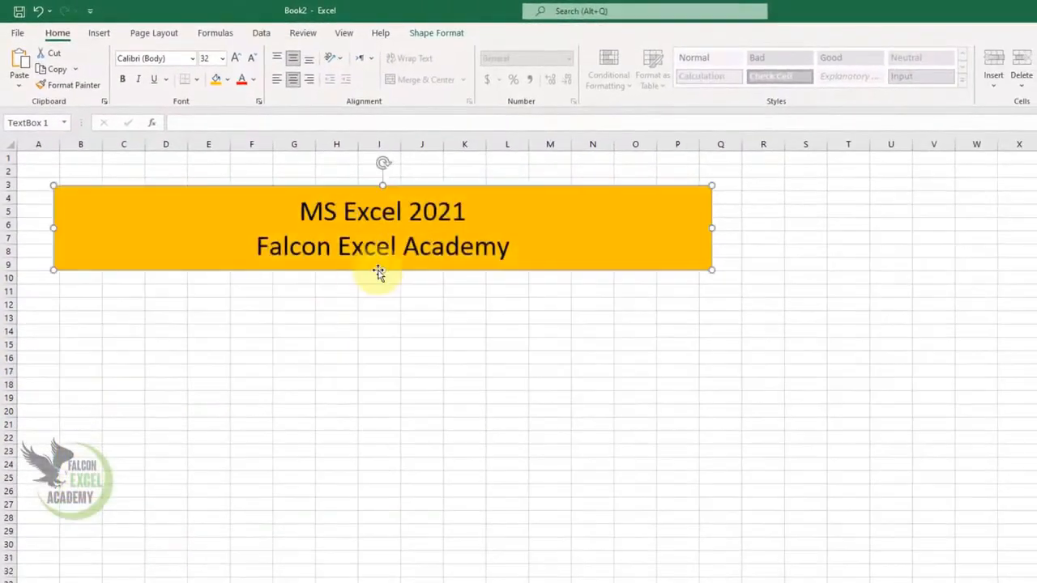
{"action": "key", "text": "Delete"}
Step: Insert a worksheet header and add the page number element to its left section
{"action": "left_click", "coordinate": [99, 32]}
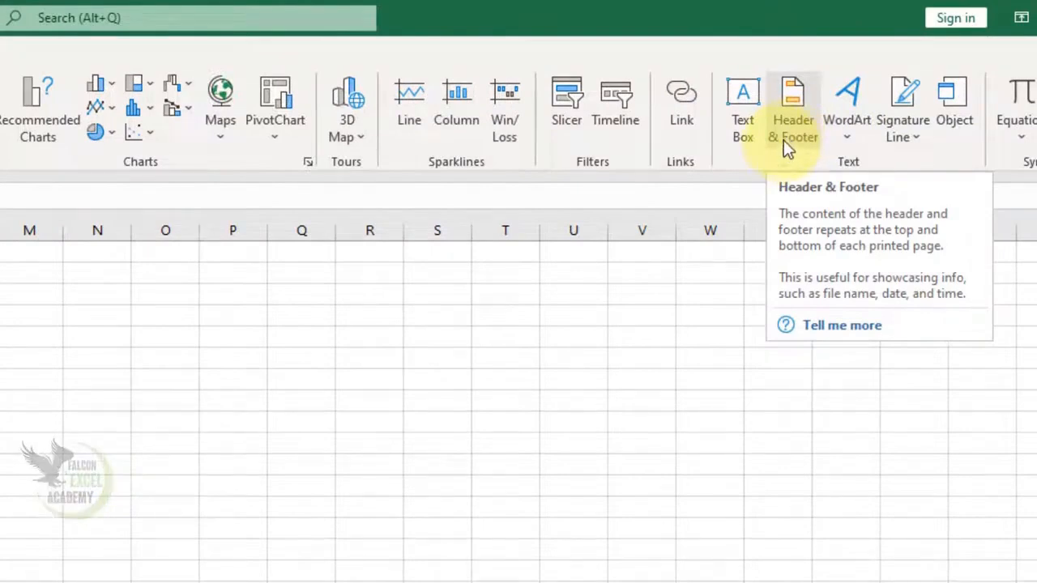
{"action": "left_click", "coordinate": [783, 141]}
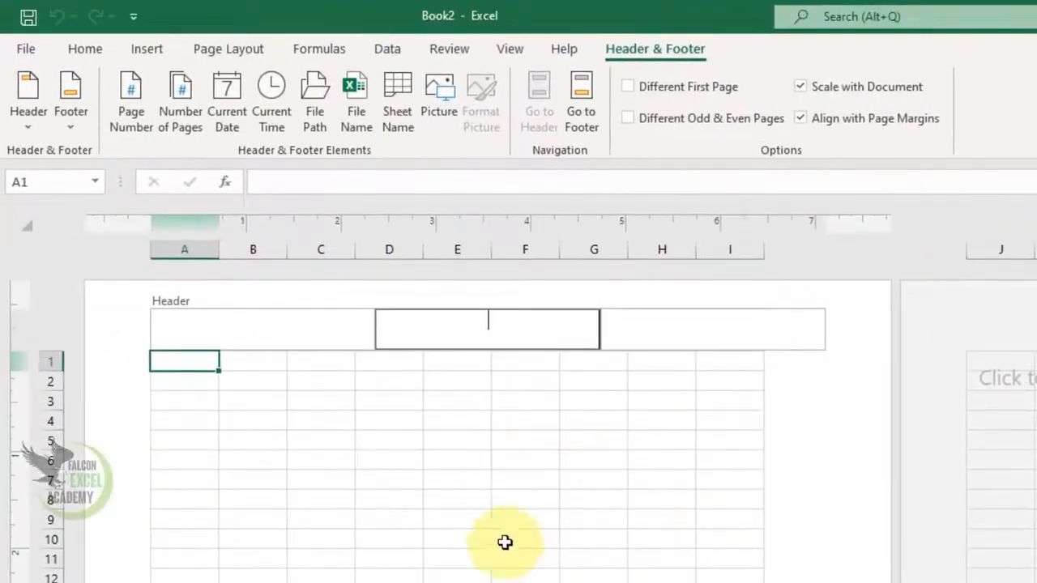
{"action": "left_click", "coordinate": [405, 540]}
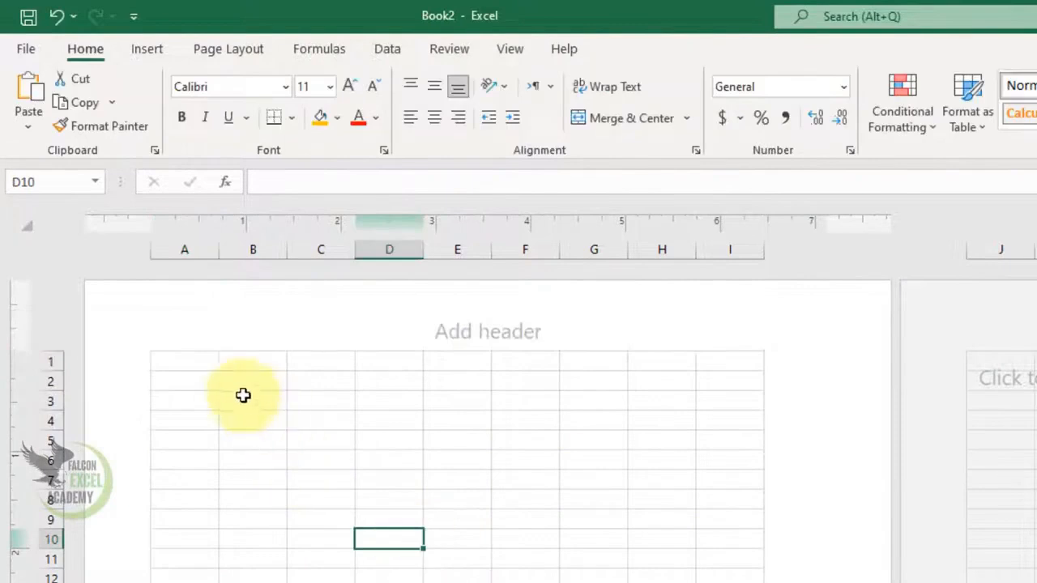
{"action": "left_click", "coordinate": [226, 345]}
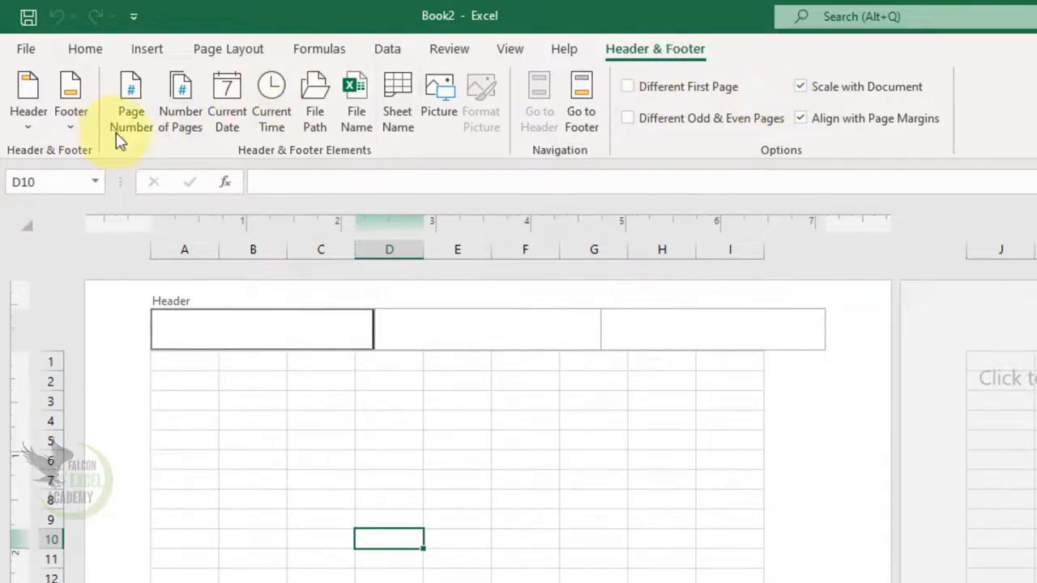
{"action": "left_click", "coordinate": [136, 105]}
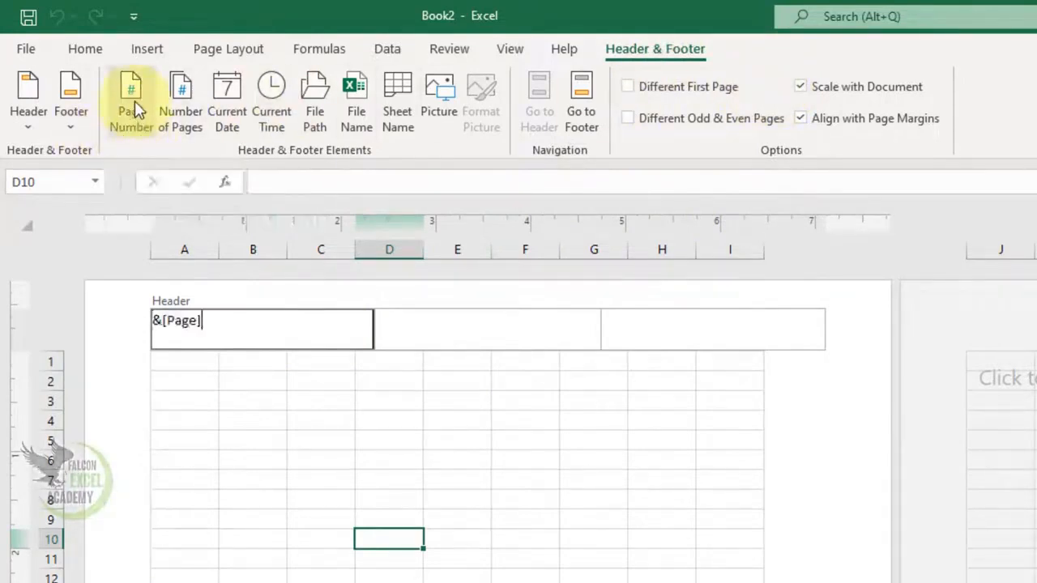
Step: Try the number of pages element in the header's centre section and clear it again
{"action": "left_click", "coordinate": [444, 333]}
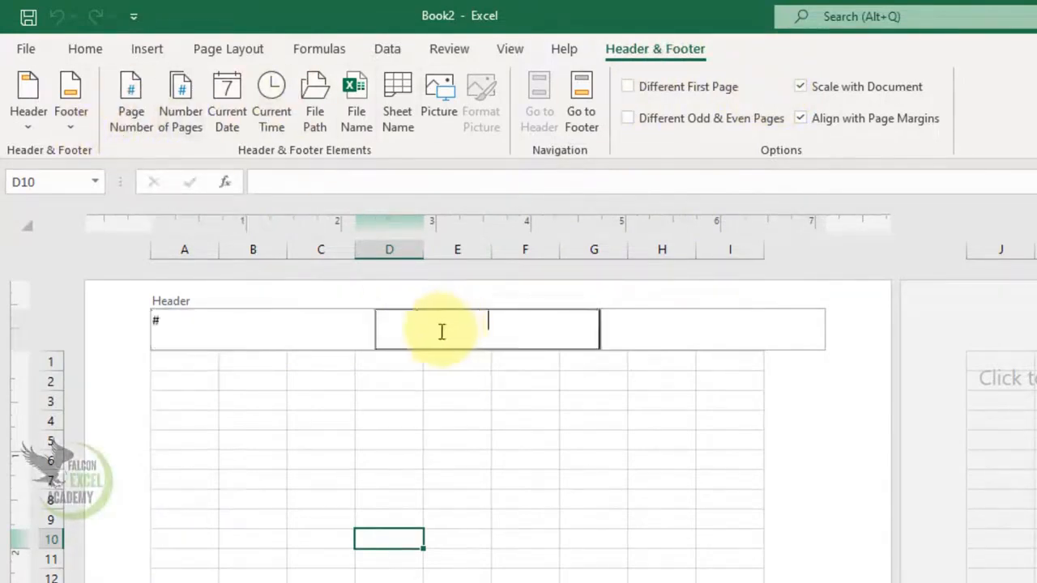
{"action": "left_click", "coordinate": [182, 136]}
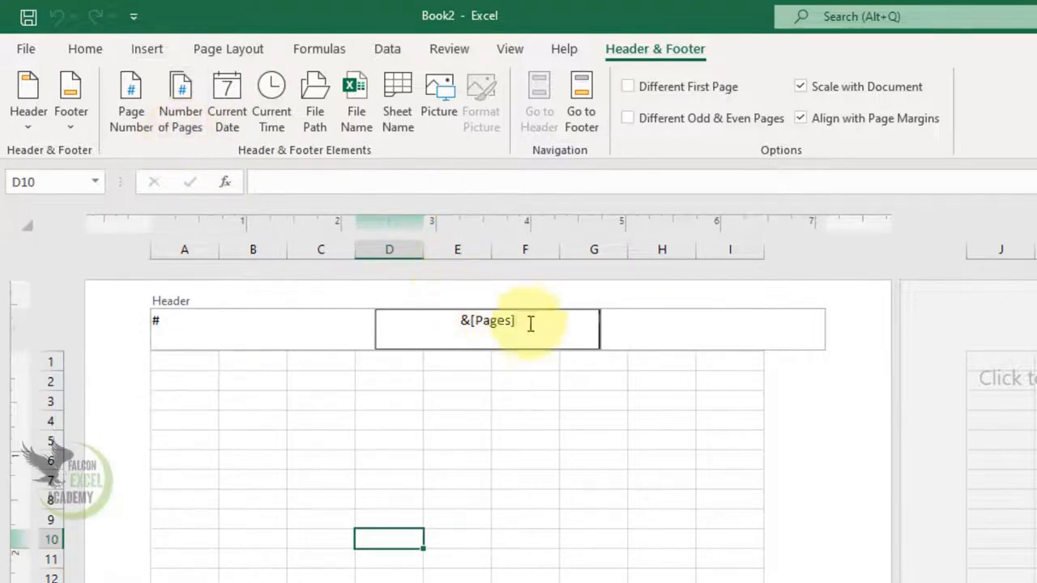
{"action": "left_click_drag", "start_coordinate": [530, 322], "coordinate": [412, 327]}
{"action": "key", "text": "Delete"}
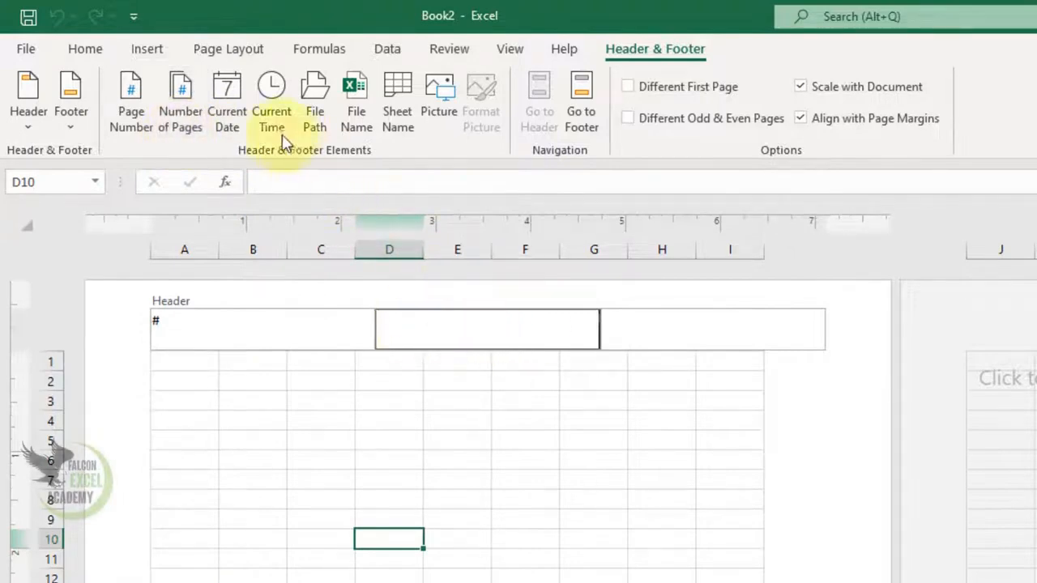
Step: Add the current date element to the header's centre section and leave the header by selecting a cell
{"action": "left_click", "coordinate": [240, 136]}
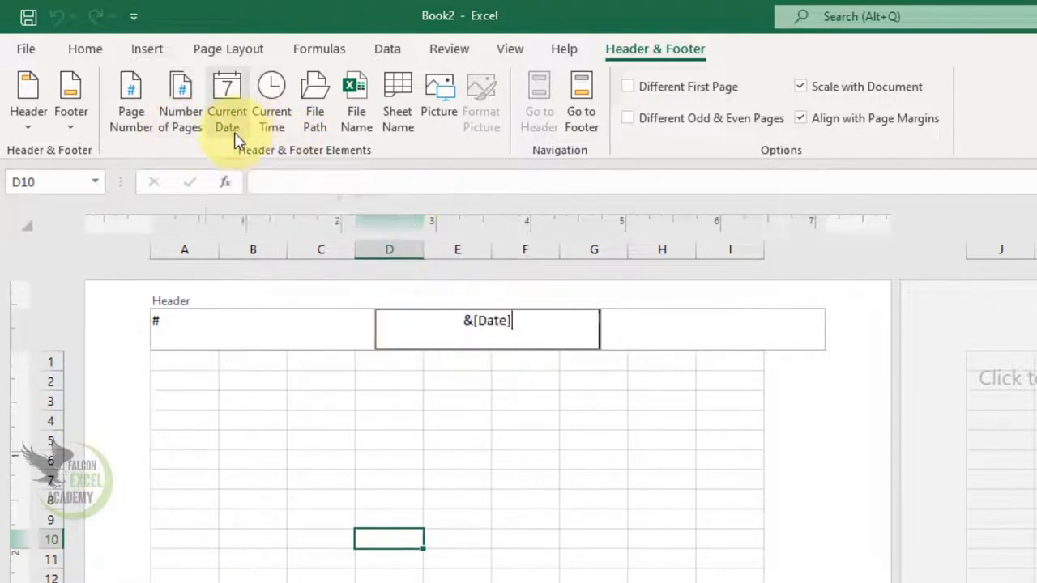
{"action": "left_click", "coordinate": [726, 334]}
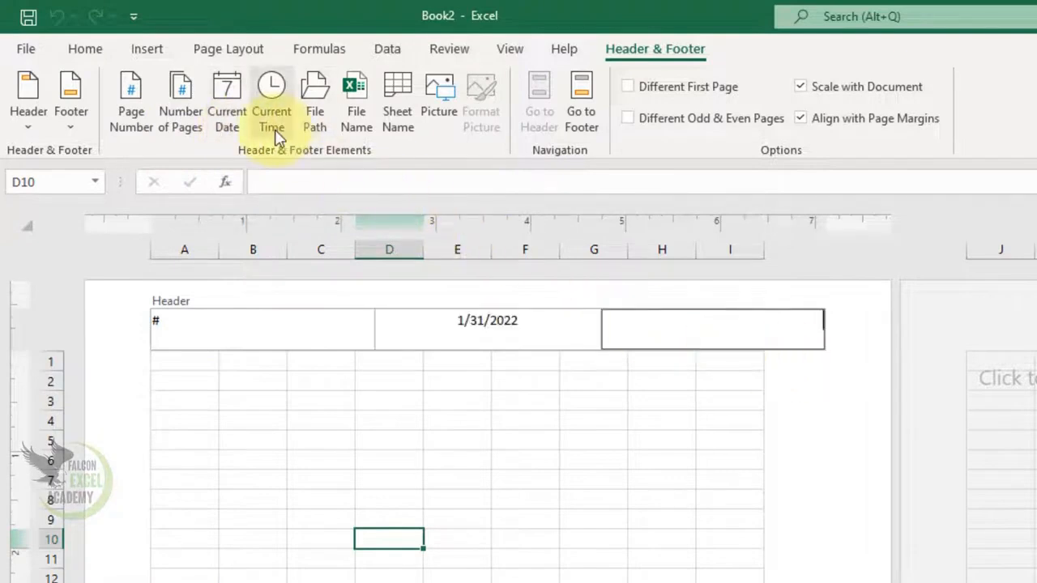
{"action": "left_click", "coordinate": [502, 575]}
Step: Add the file path element to the footer's centre section and return to the worksheet cells
{"action": "scroll", "coordinate": [502, 571], "scroll_direction": "down", "scroll_amount": 7}
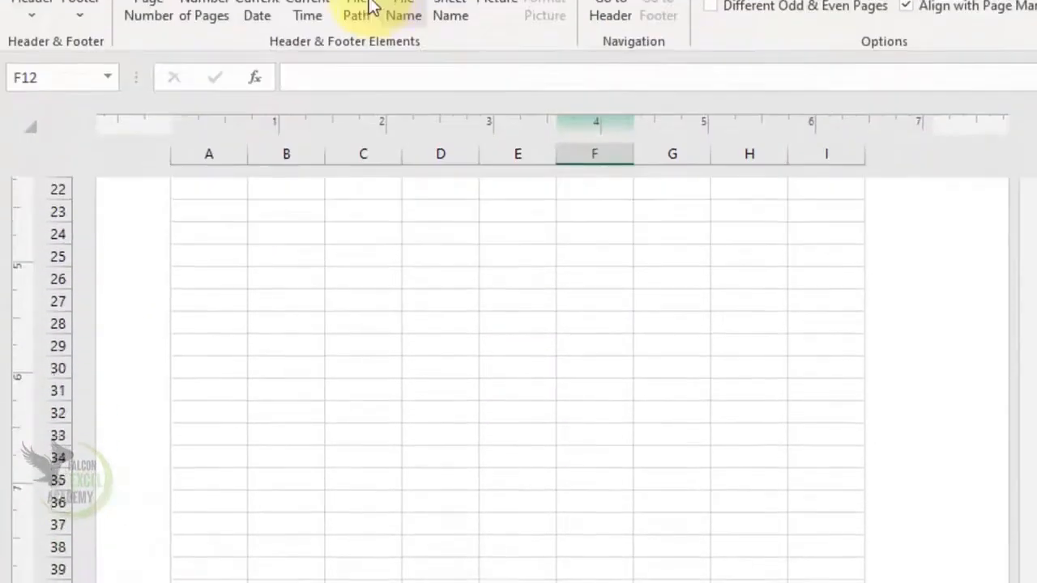
{"action": "left_click", "coordinate": [370, 8]}
{"action": "left_click", "coordinate": [559, 521]}
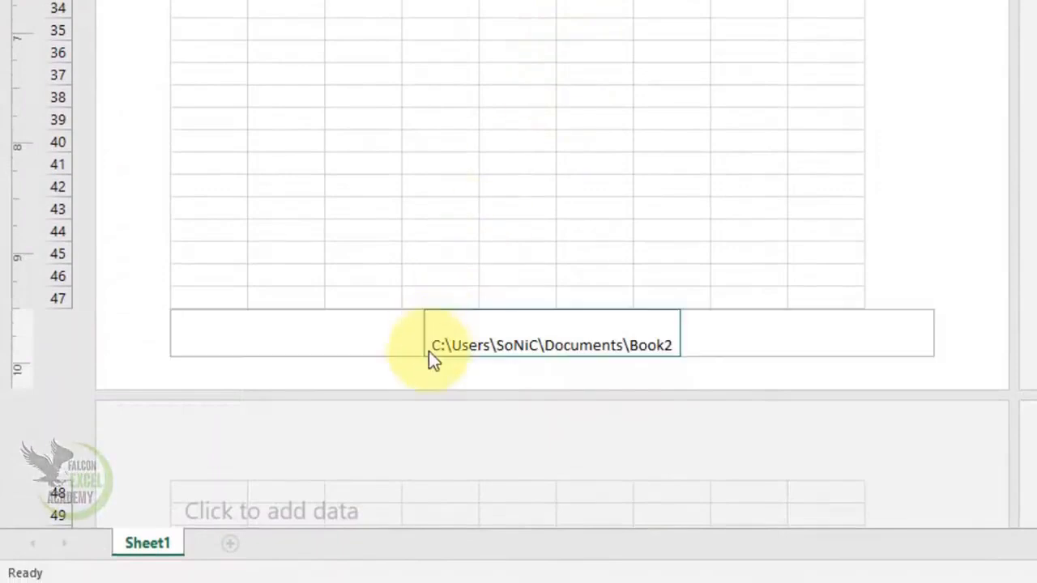
Step: Add the file name element to the footer's right section and return to the worksheet cells
{"action": "left_click", "coordinate": [599, 371]}
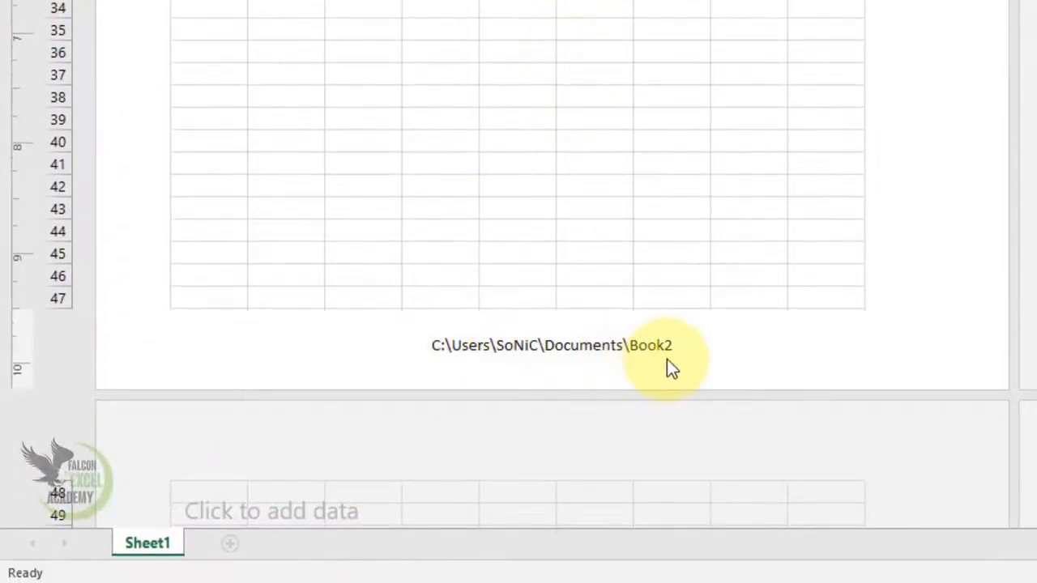
{"action": "scroll", "coordinate": [661, 369], "scroll_direction": "down", "scroll_amount": 2}
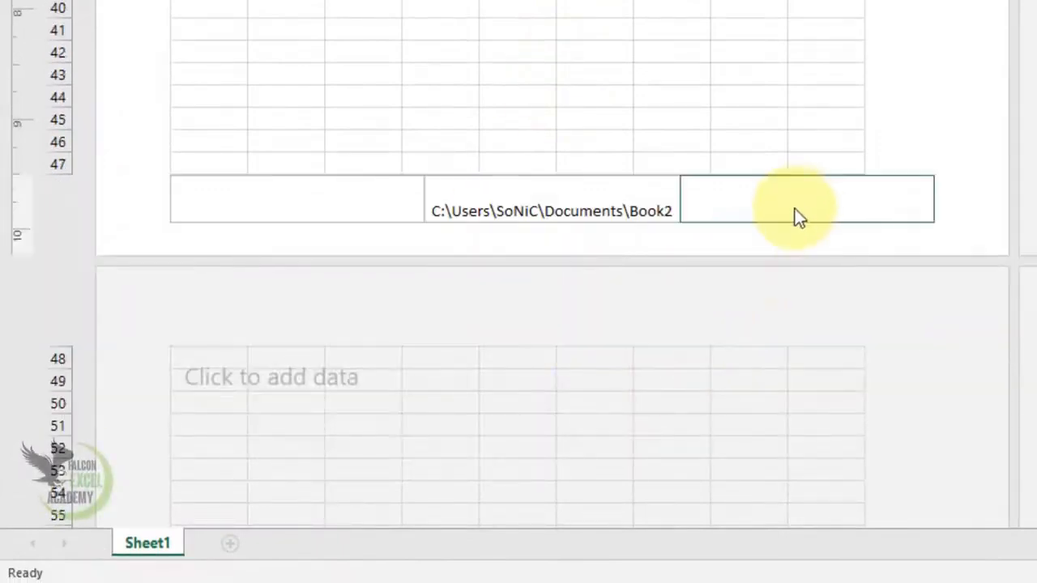
{"action": "left_click", "coordinate": [791, 218]}
{"action": "left_click", "coordinate": [370, 21]}
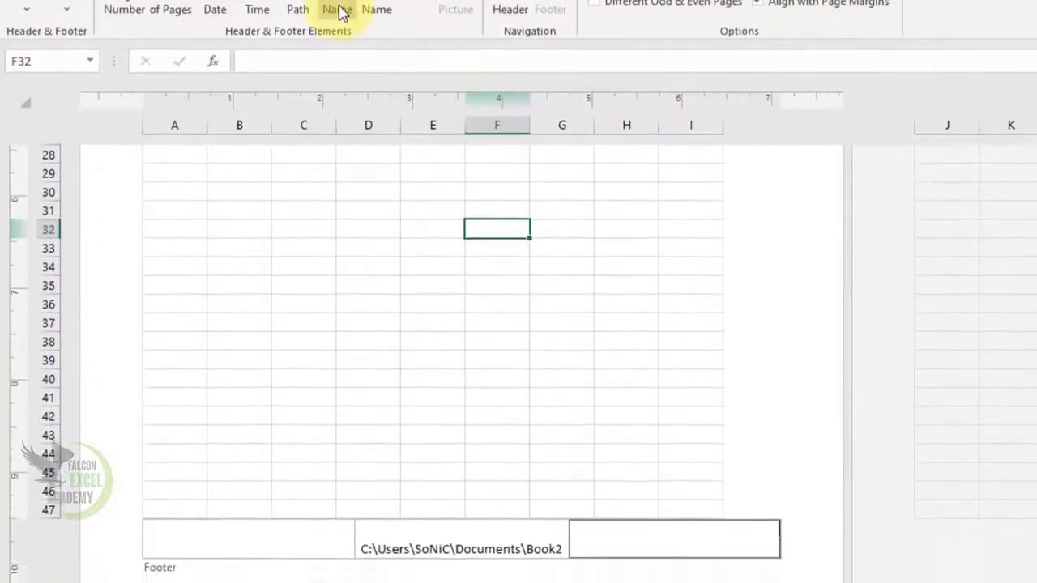
{"action": "left_click", "coordinate": [339, 118]}
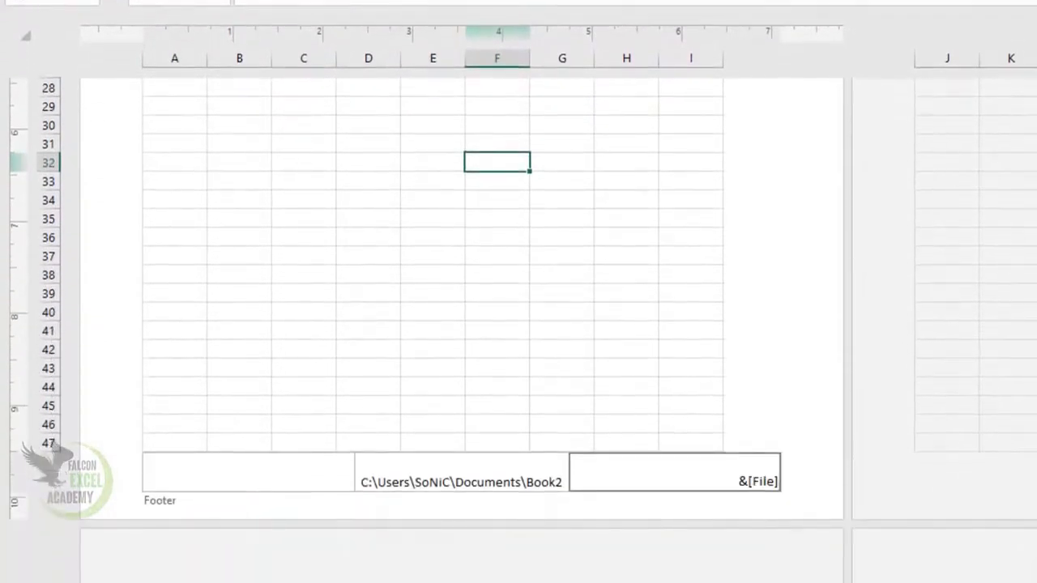
{"action": "left_click", "coordinate": [259, 477]}
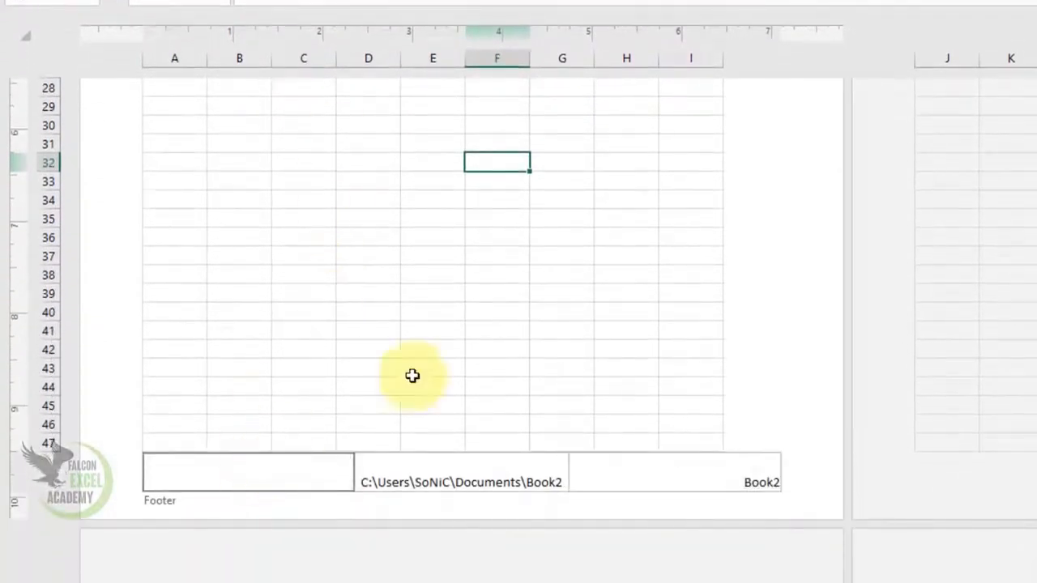
{"action": "left_click", "coordinate": [569, 324]}
Step: Start inserting a picture from a file into the header's right section
{"action": "scroll", "coordinate": [570, 323], "scroll_direction": "up", "scroll_amount": 5}
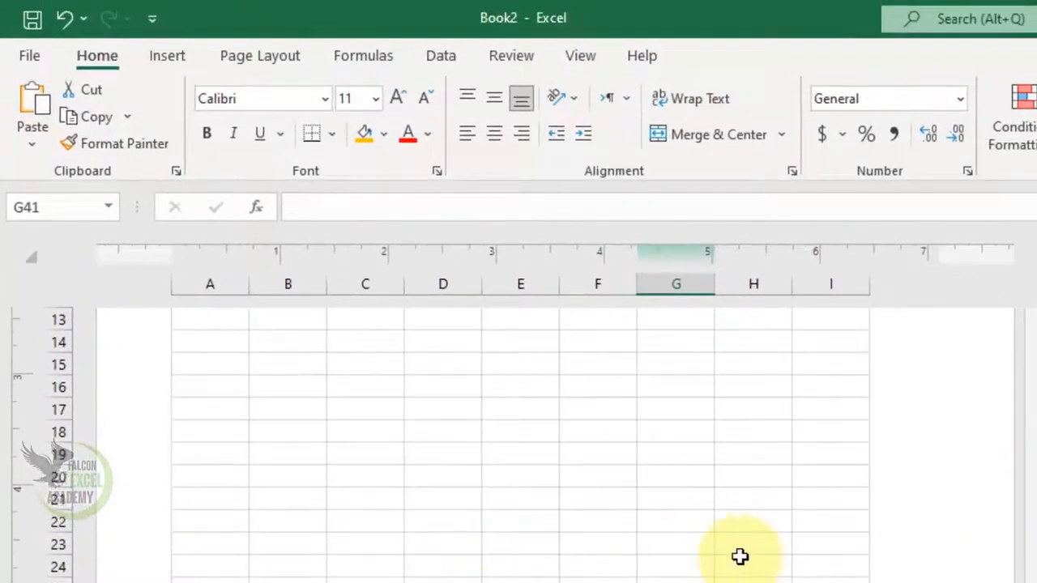
{"action": "scroll", "coordinate": [740, 557], "scroll_direction": "up", "scroll_amount": 5}
{"action": "left_click", "coordinate": [823, 373]}
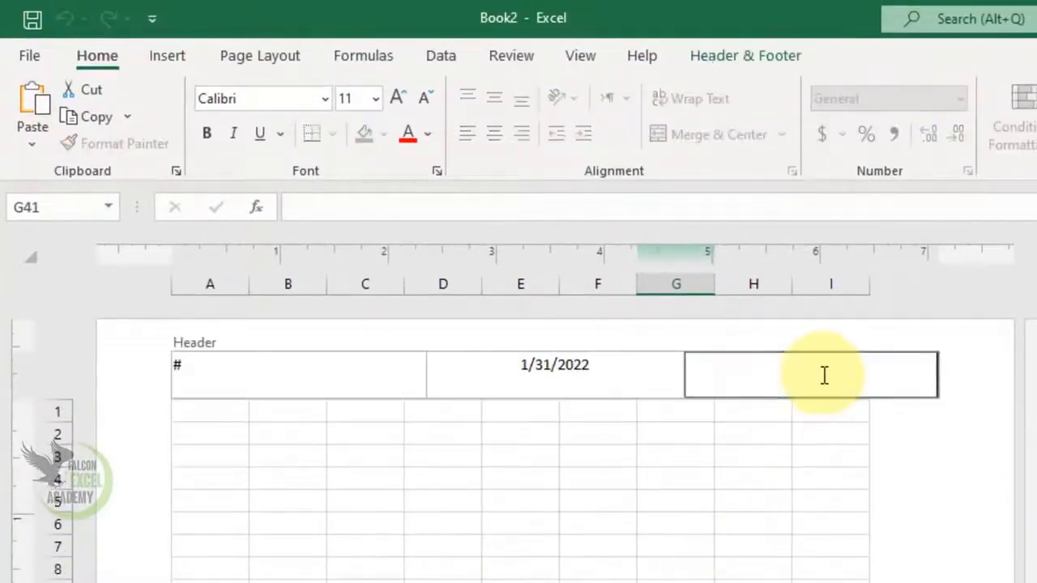
{"action": "left_click", "coordinate": [724, 64]}
{"action": "left_click", "coordinate": [494, 102]}
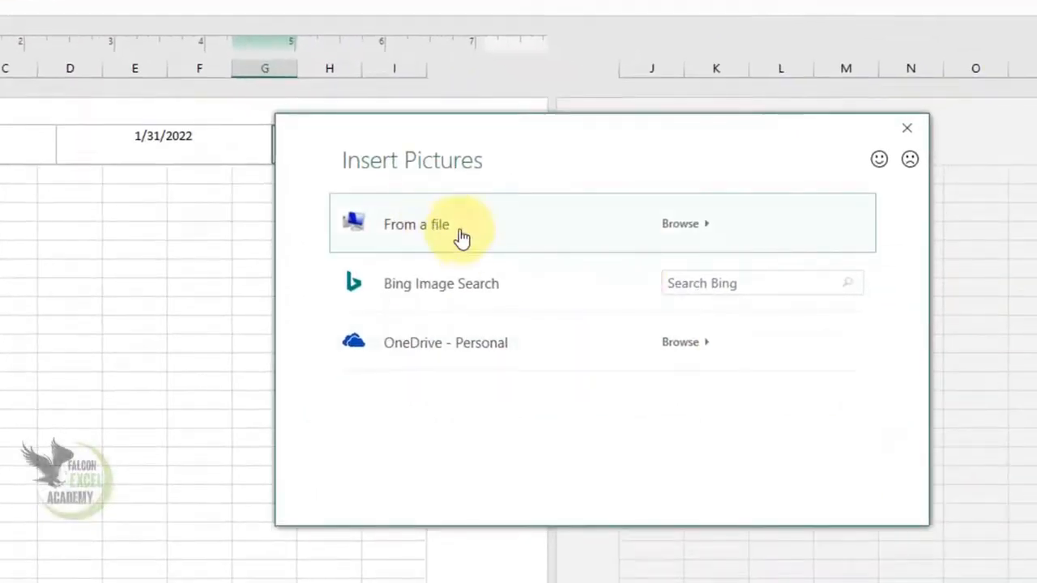
{"action": "left_click", "coordinate": [460, 235]}
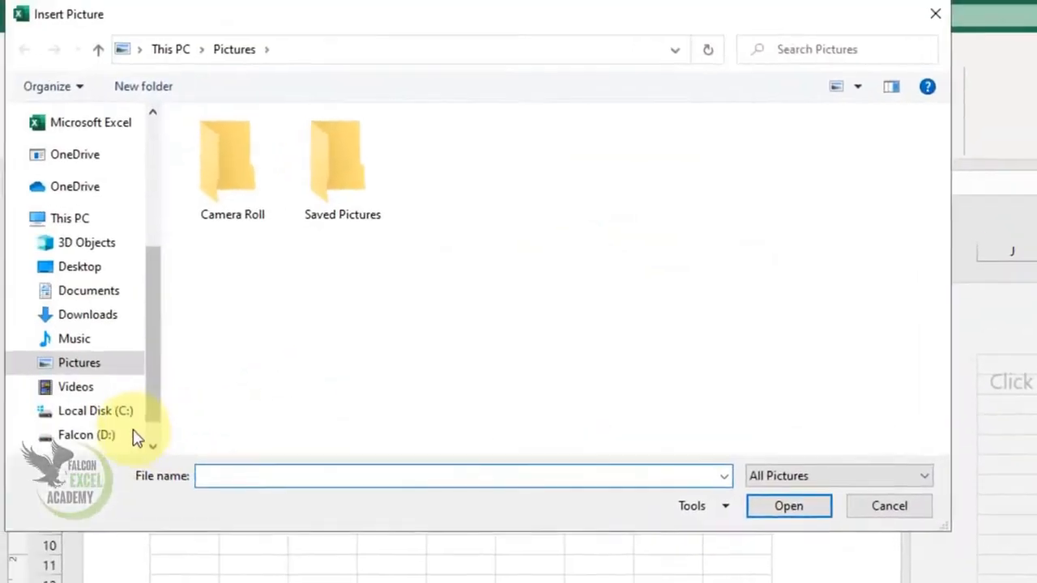
Step: Browse to the Falcon Excel Academy folder inside the Youtube folder on drive D for the header picture
{"action": "left_click", "coordinate": [86, 435]}
{"action": "left_click", "coordinate": [351, 406]}
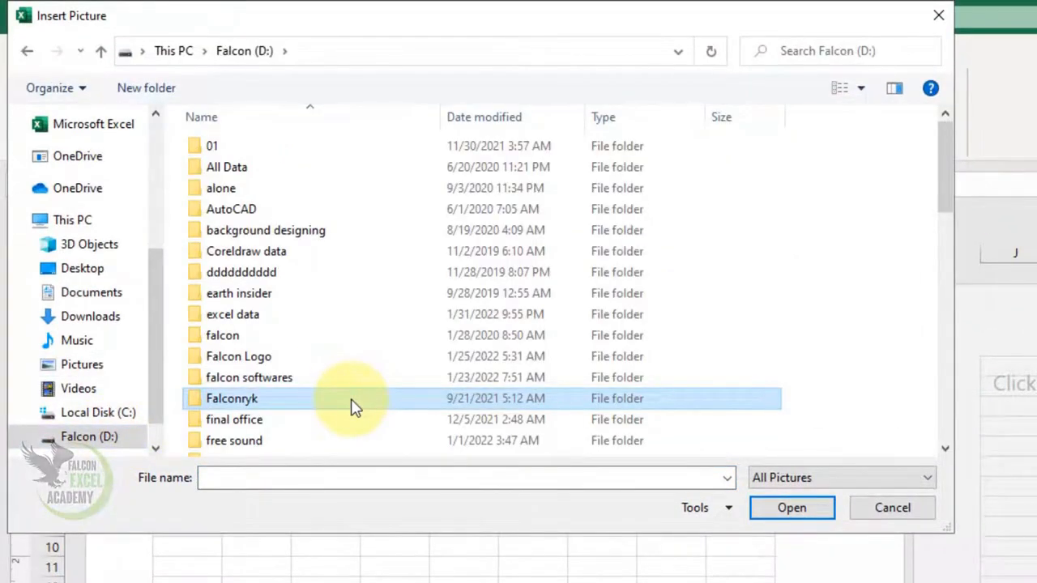
{"action": "type", "text": "fa"}
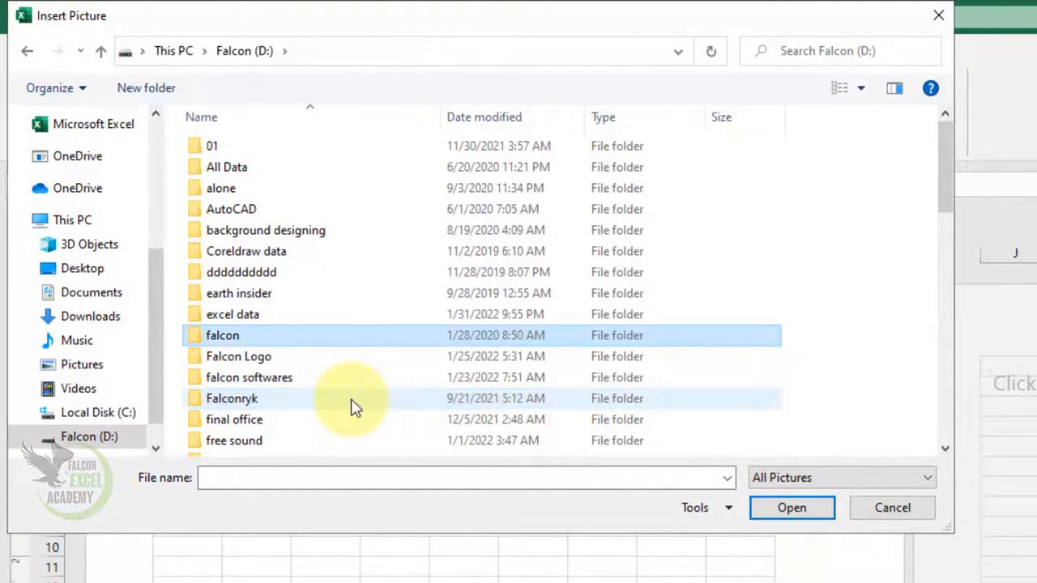
{"action": "type", "text": "y"}
{"action": "key", "text": "Return"}
{"action": "key", "text": "f"}
{"action": "key", "text": "f"}
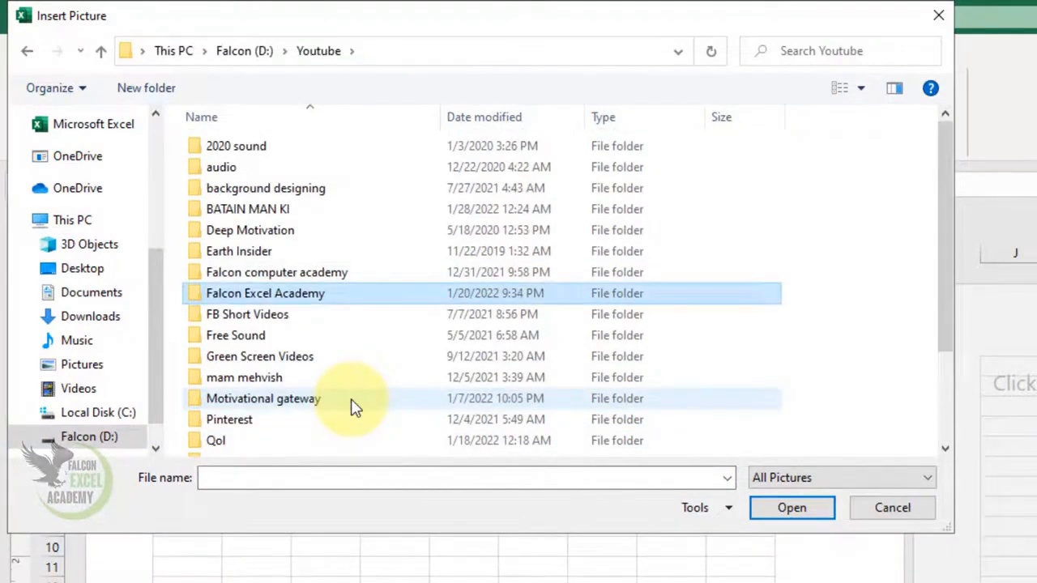
{"action": "key", "text": "Return"}
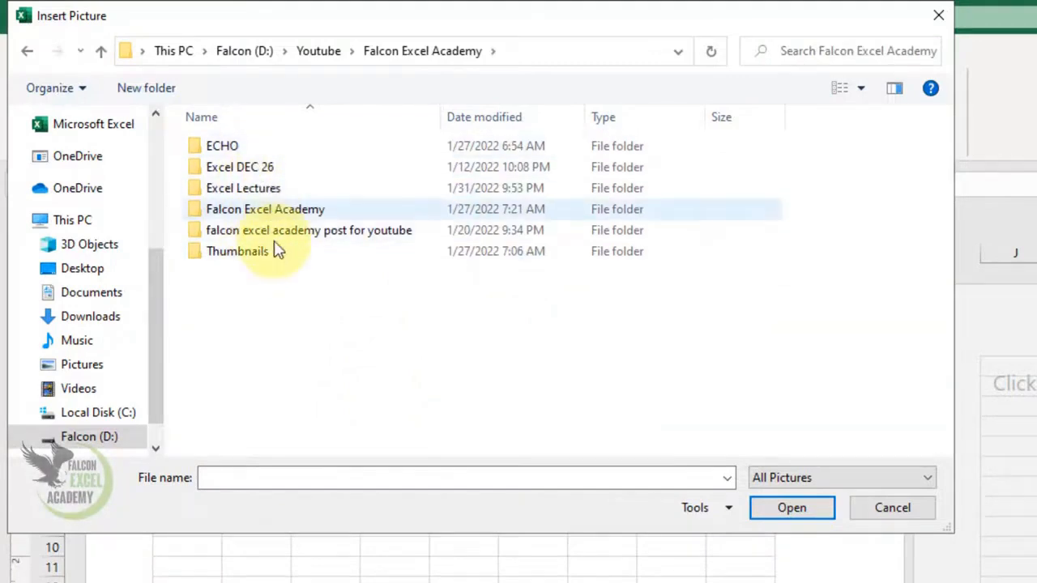
Step: Insert the FEA logo from the inner Falcon Excel Academy folder into the header's right section and return to the cells
{"action": "double_click", "coordinate": [294, 232]}
{"action": "key", "text": "BackSpace"}
{"action": "double_click", "coordinate": [289, 204]}
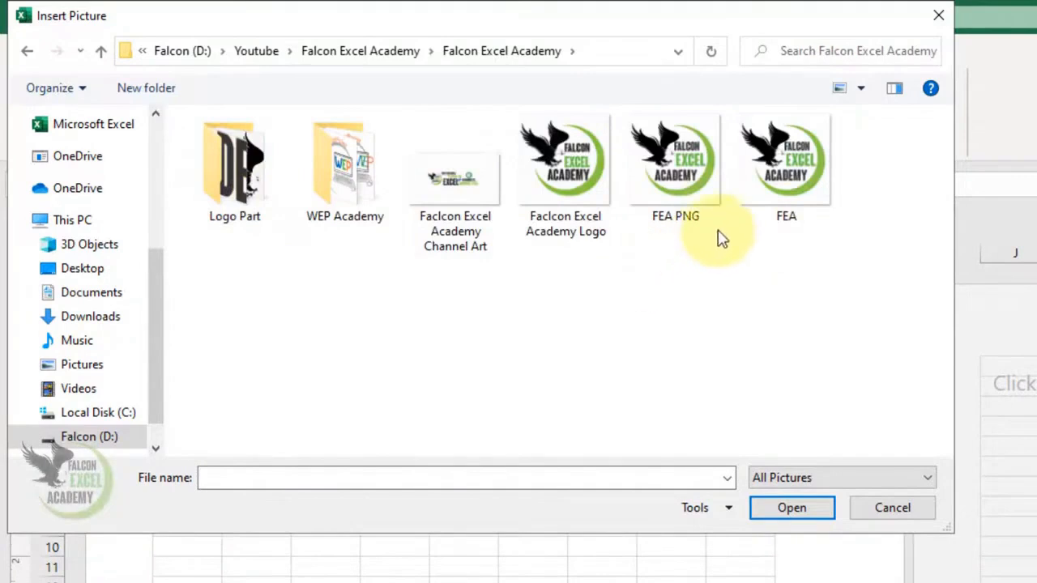
{"action": "left_click", "coordinate": [782, 190]}
{"action": "left_click", "coordinate": [792, 508]}
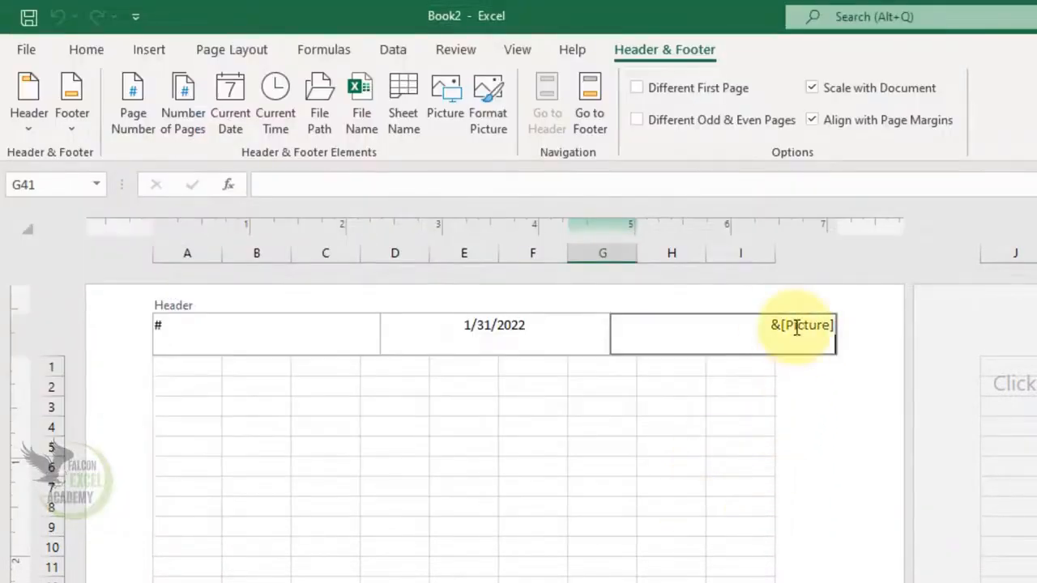
{"action": "left_click", "coordinate": [581, 437]}
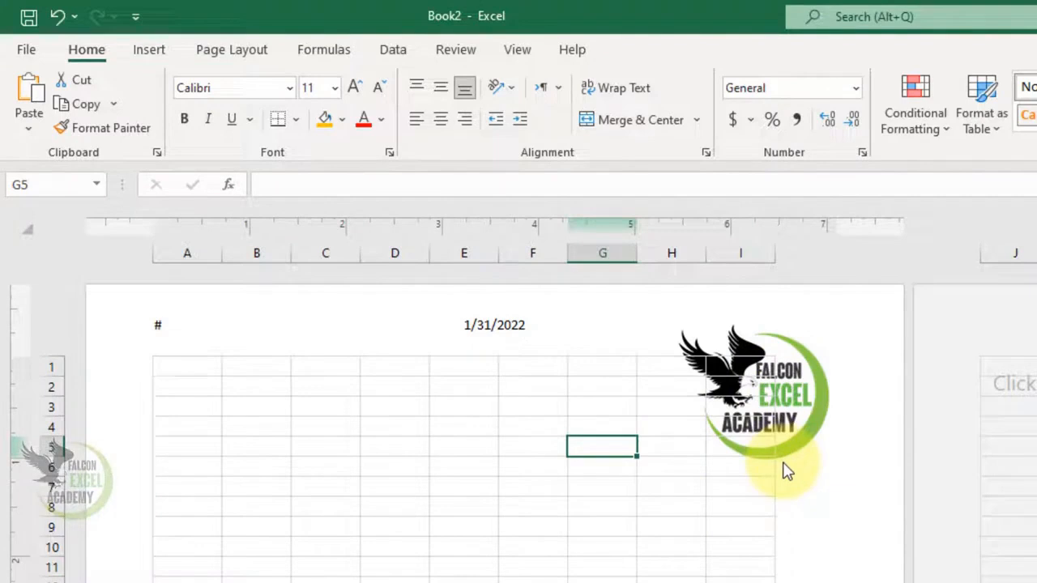
Step: Resize the header picture to a height and width of .5 with the aspect ratio unlocked, and leave the header
{"action": "left_click", "coordinate": [775, 340]}
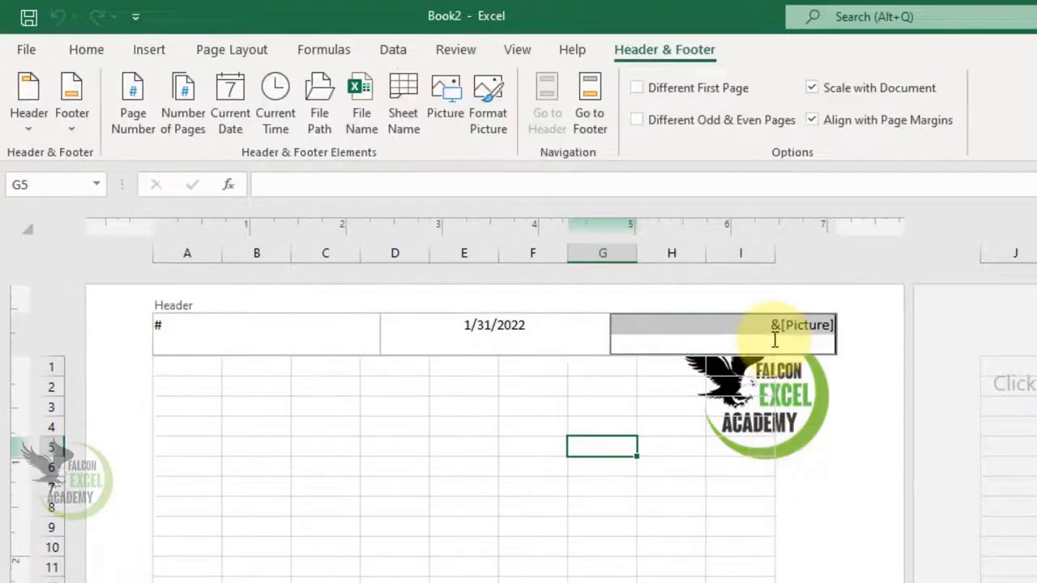
{"action": "left_click", "coordinate": [486, 136]}
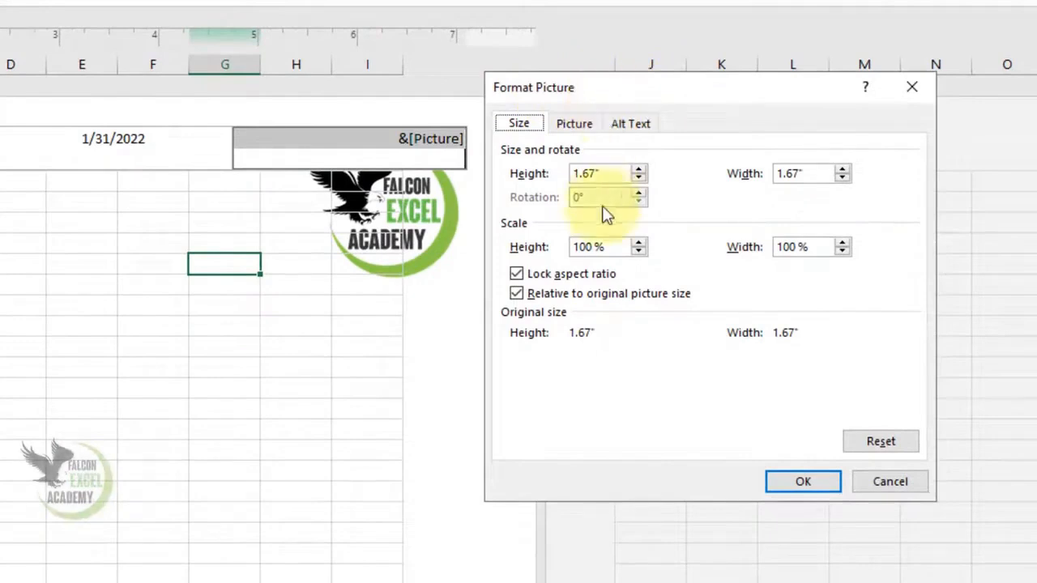
{"action": "left_click", "coordinate": [516, 276]}
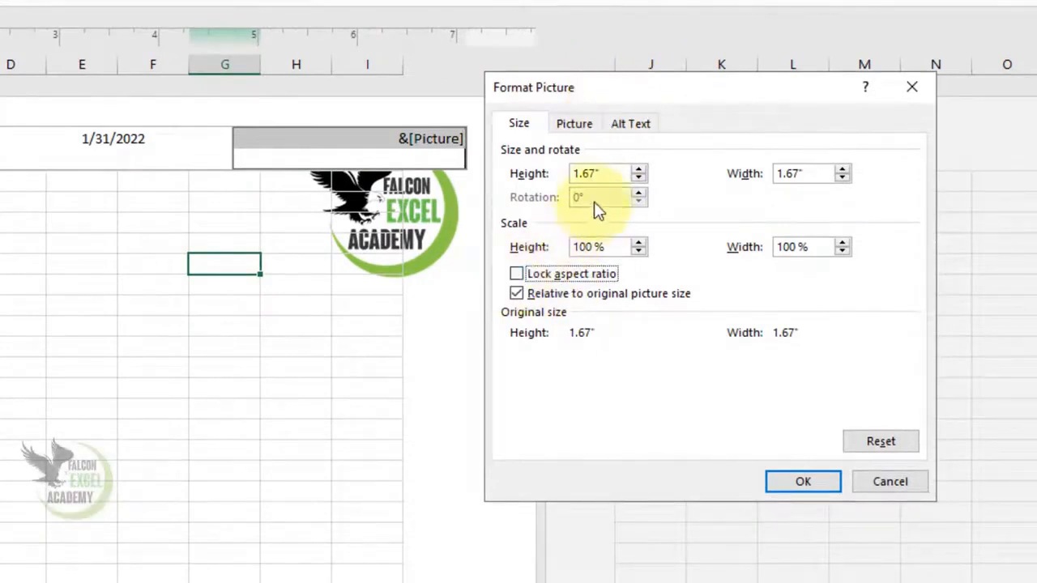
{"action": "left_click_drag", "start_coordinate": [605, 173], "coordinate": [551, 180]}
{"action": "type", "text": ".5"}
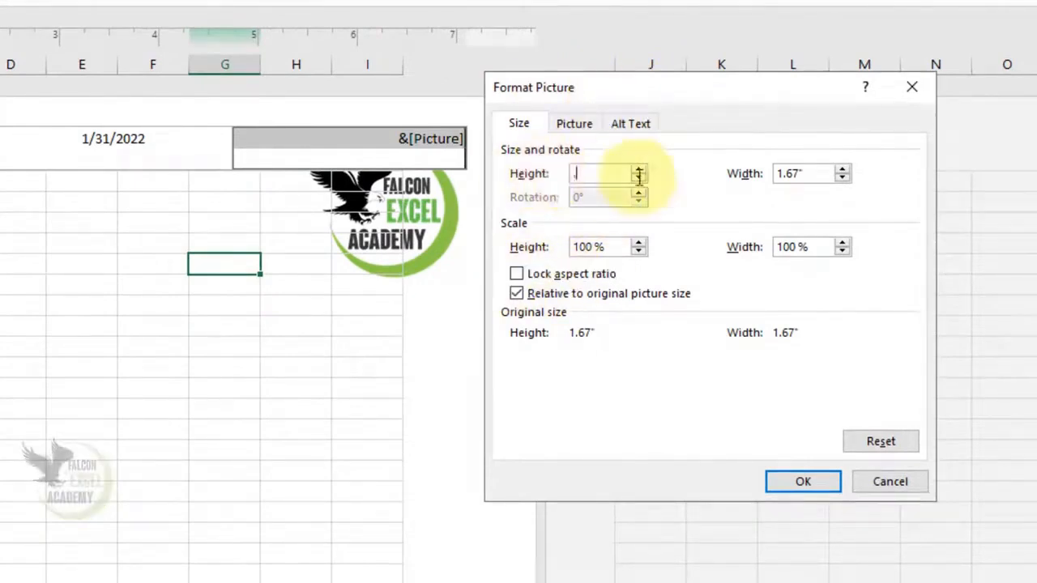
{"action": "left_click_drag", "start_coordinate": [793, 173], "coordinate": [770, 175]}
{"action": "type", "text": ".5"}
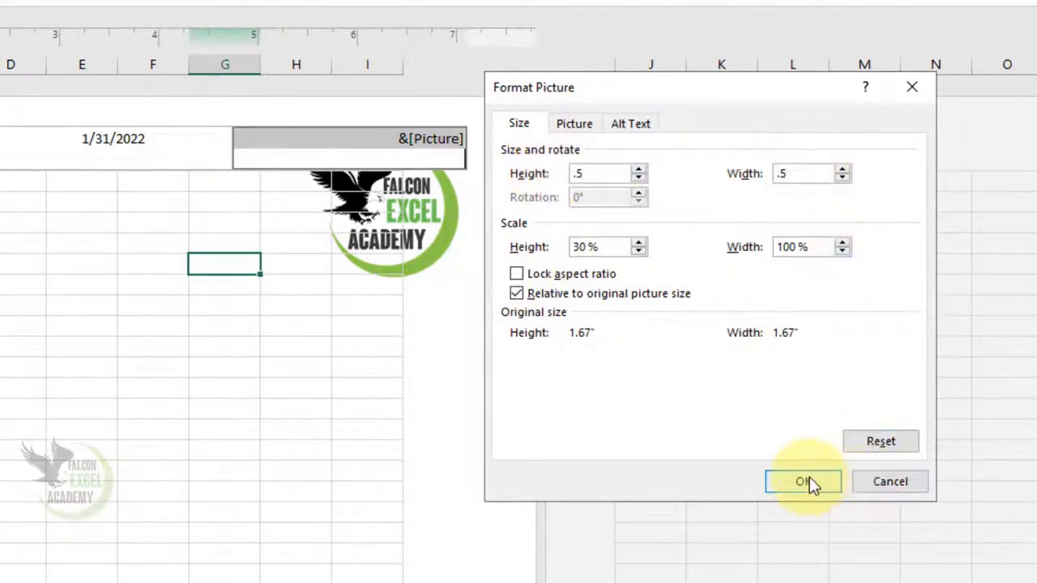
{"action": "left_click", "coordinate": [802, 483]}
{"action": "left_click", "coordinate": [343, 348]}
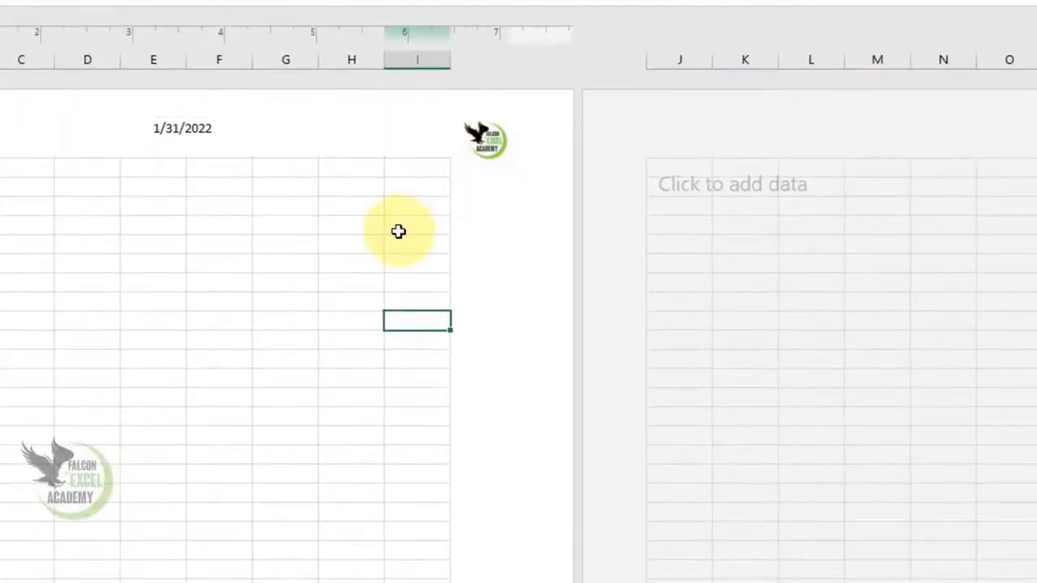
Step: Show how to move from the header to the footer and back, and return to the worksheet cells
{"action": "left_click", "coordinate": [417, 155]}
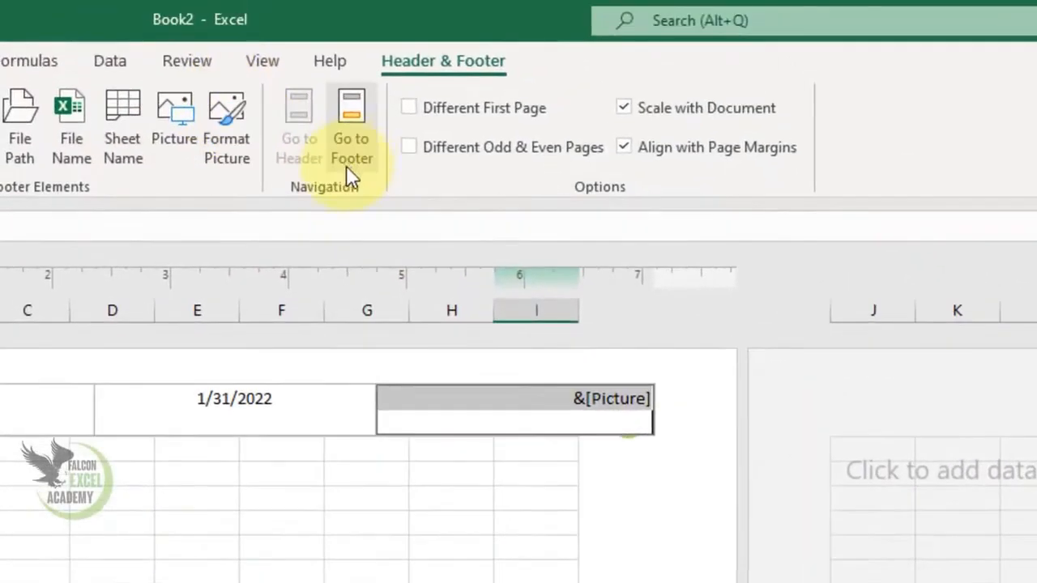
{"action": "left_click", "coordinate": [354, 149]}
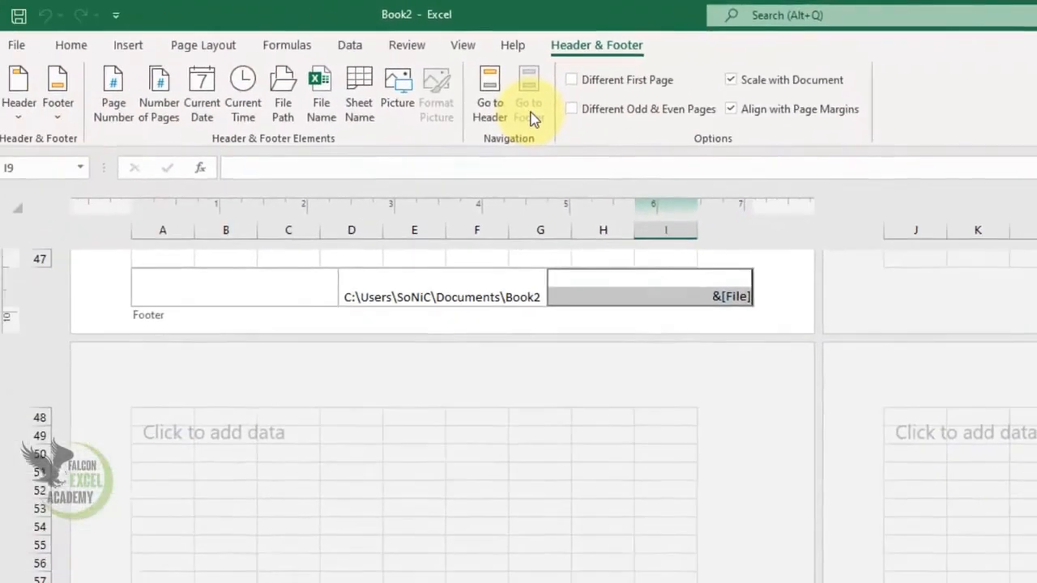
{"action": "left_click", "coordinate": [494, 110]}
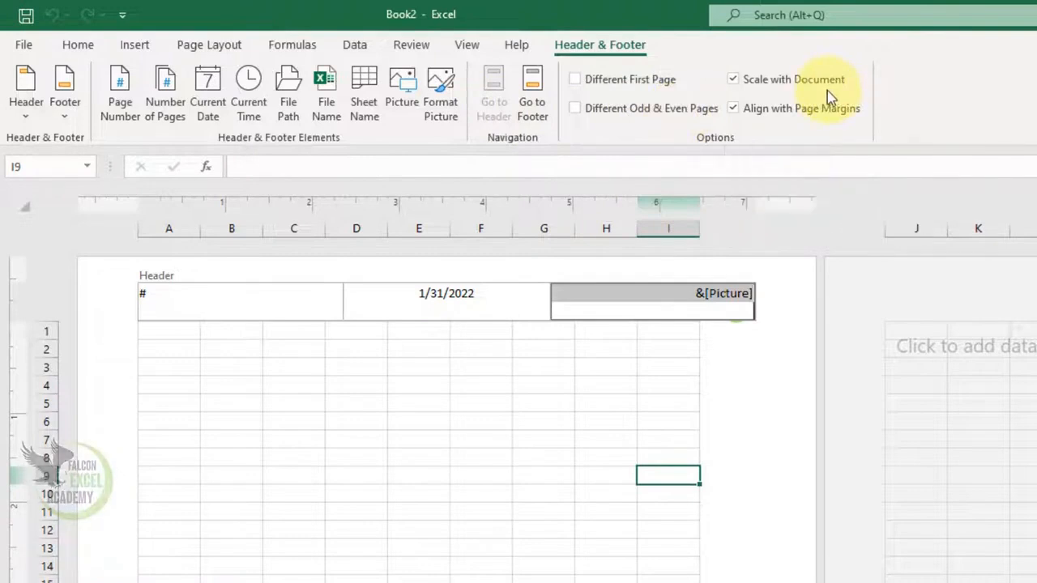
{"action": "left_click", "coordinate": [375, 403]}
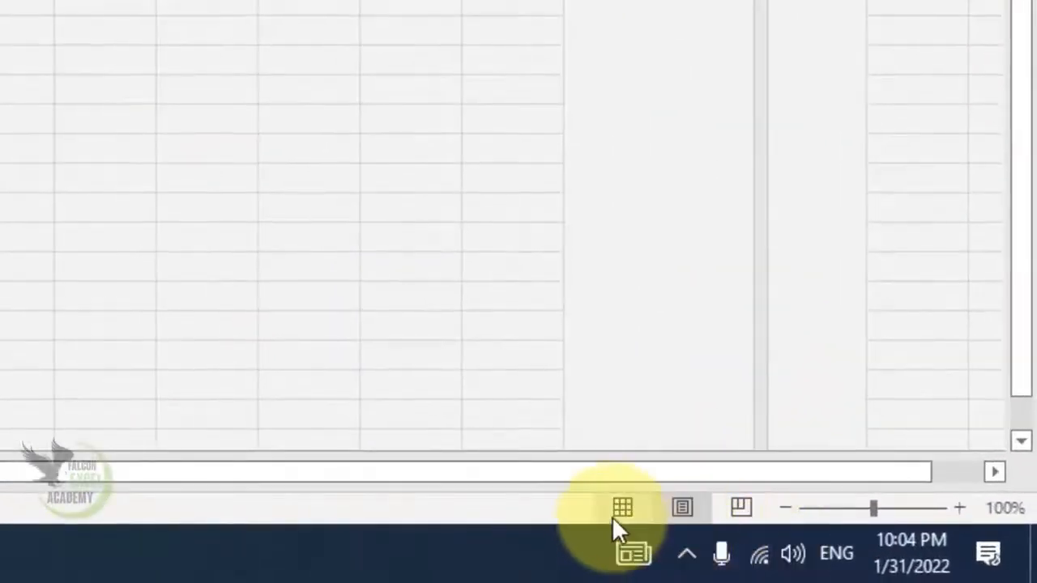
Step: Switch the sheet to Normal view and enter "falcon excel academy" in cell B3
{"action": "left_click", "coordinate": [614, 514]}
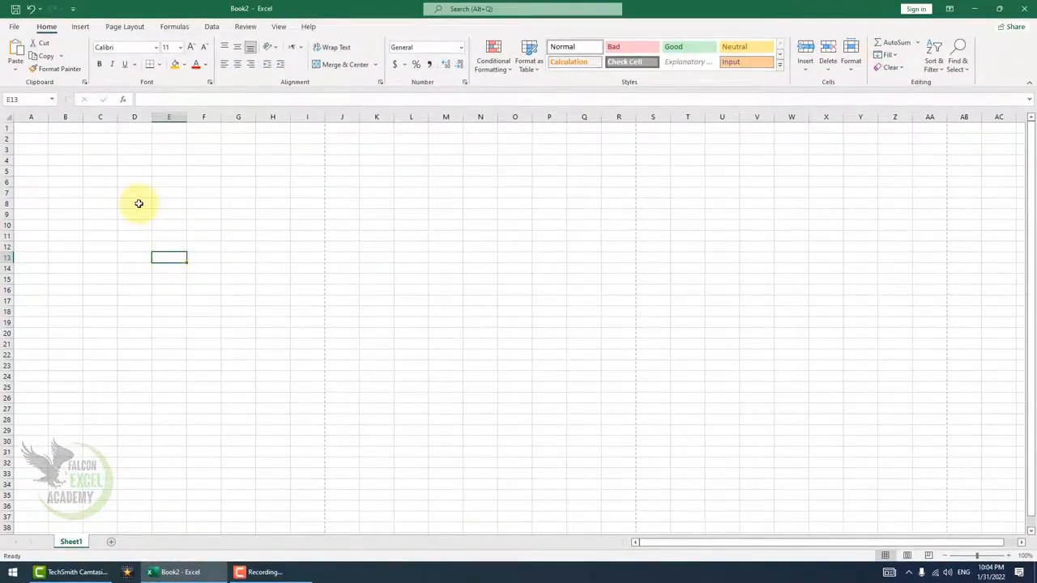
{"action": "left_click", "coordinate": [76, 150]}
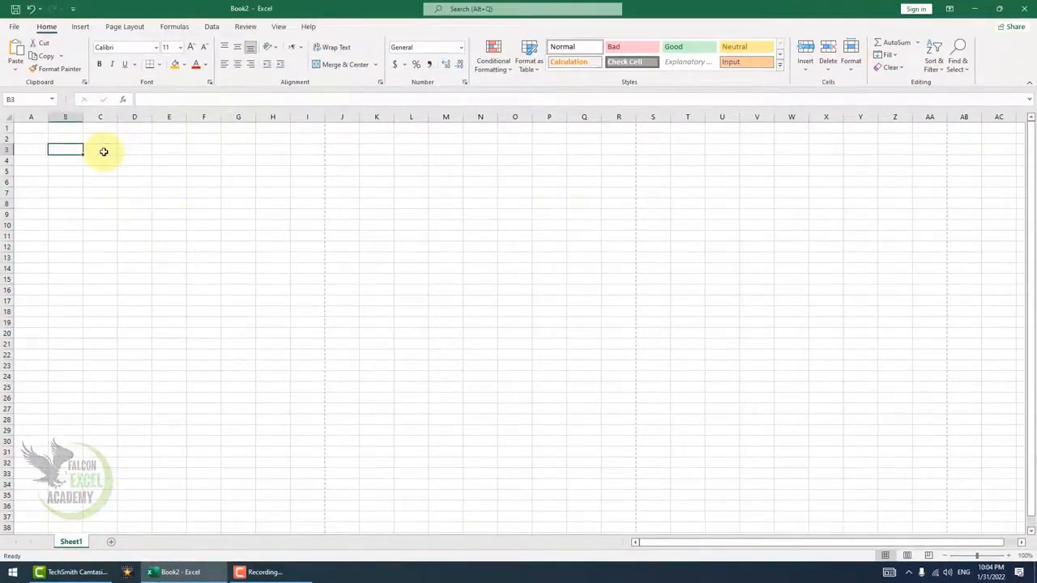
{"action": "type", "text": "falcon excel"}
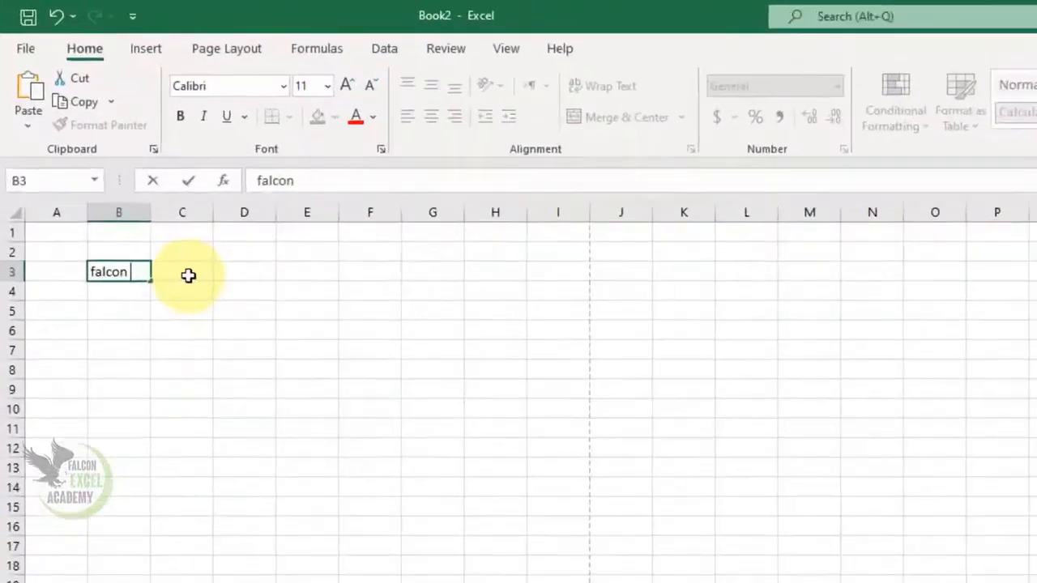
{"action": "type", "text": " academy"}
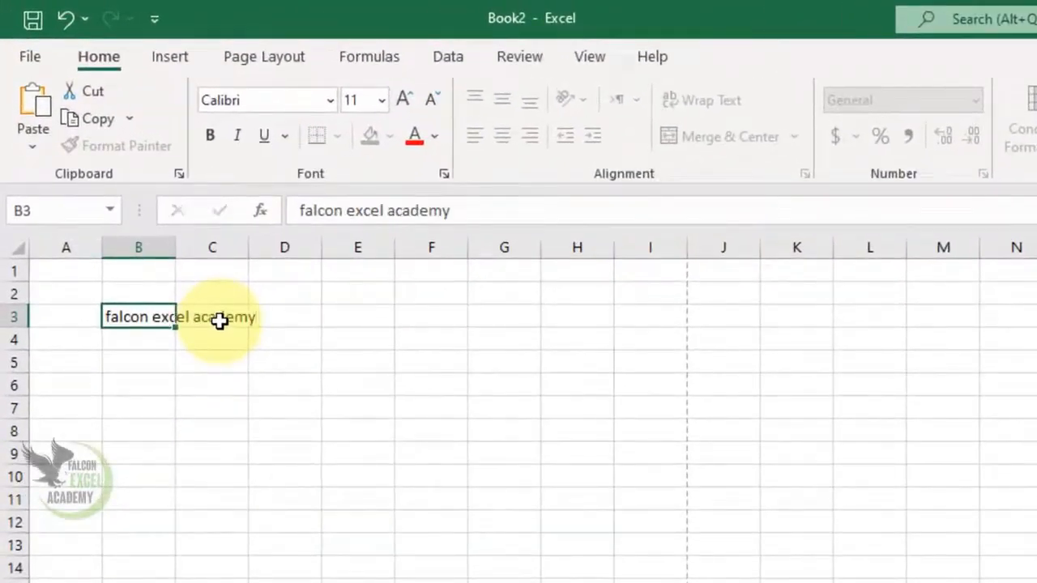
{"action": "key", "text": "Return"}
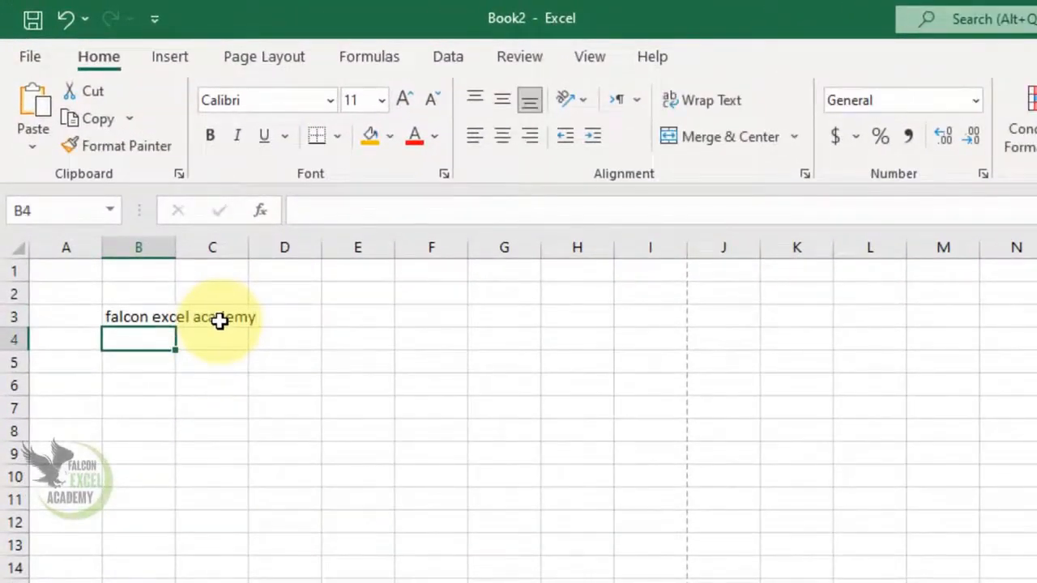
Step: Examine the header and footer in the print preview and return to the worksheet
{"action": "key", "text": "ctrl+p"}
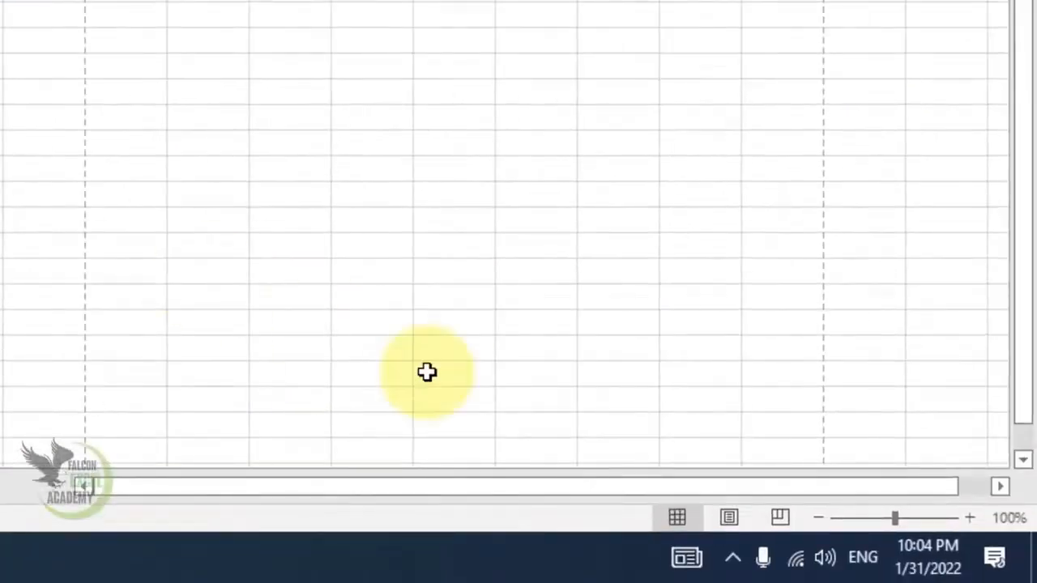
{"action": "left_click", "coordinate": [726, 518]}
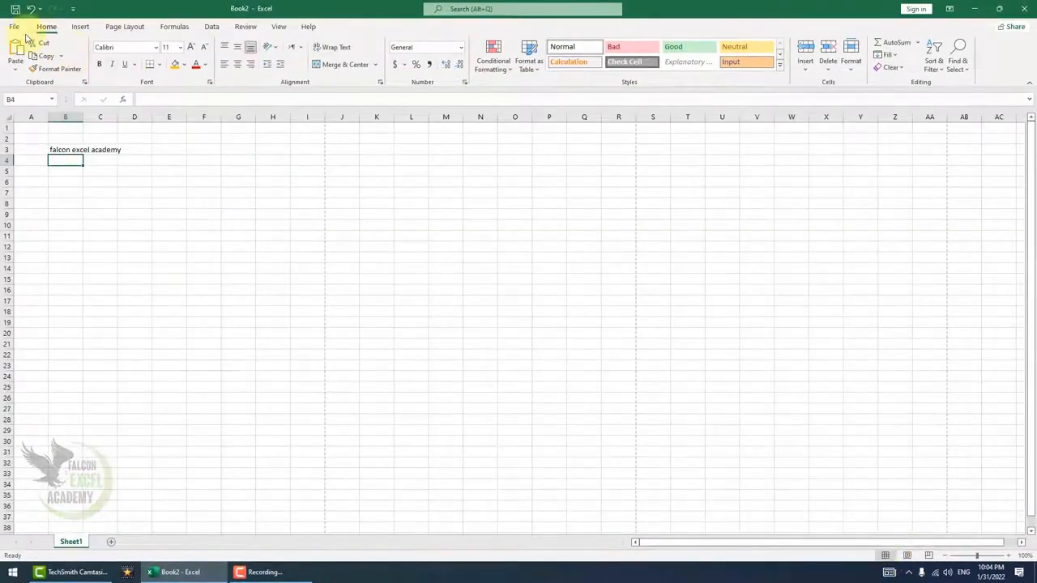
{"action": "left_click", "coordinate": [20, 26]}
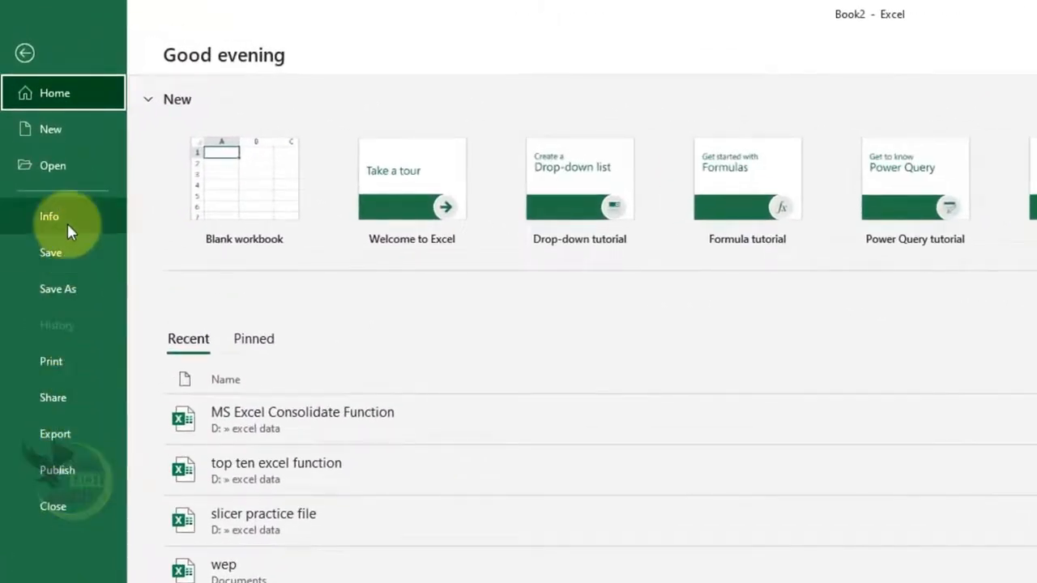
{"action": "left_click", "coordinate": [69, 364]}
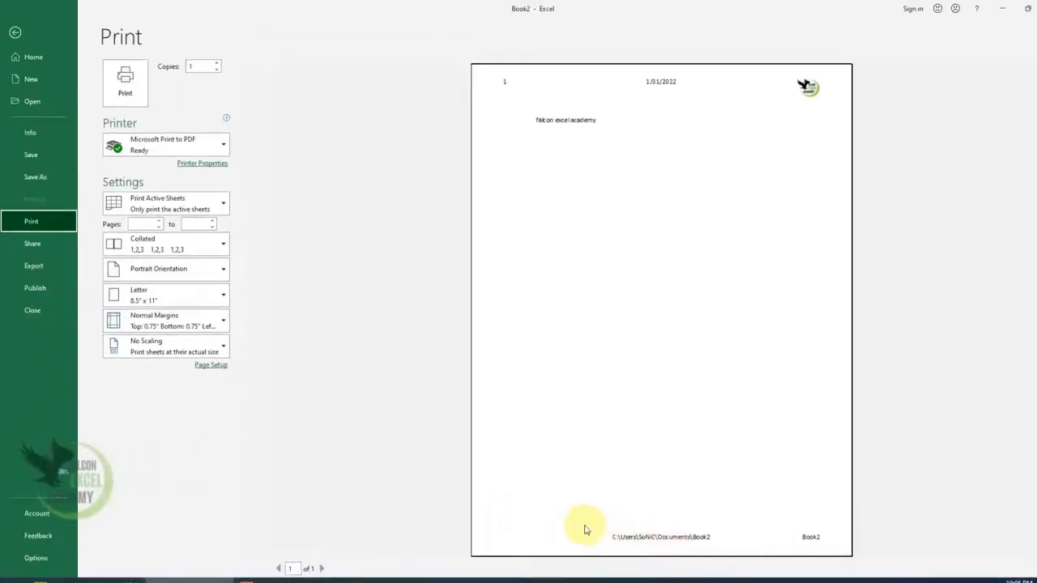
{"action": "key", "text": "Escape"}
Step: Enter filler text in cells further down the sheet, including "asd" in F107 and "adfa" in G107, to fill several print pages
{"action": "scroll", "coordinate": [219, 441], "scroll_direction": "down", "scroll_amount": 8}
{"action": "left_click", "coordinate": [210, 505]}
{"action": "type", "text": "adfasd"}
{"action": "left_click", "coordinate": [255, 477]}
{"action": "scroll", "coordinate": [258, 472], "scroll_direction": "down", "scroll_amount": 17}
{"action": "left_click", "coordinate": [258, 475]}
{"action": "type", "text": "adfa"}
{"action": "left_click_drag", "start_coordinate": [207, 474], "coordinate": [208, 487]}
{"action": "type", "text": "adf"}
{"action": "left_click", "coordinate": [281, 452]}
{"action": "scroll", "coordinate": [288, 449], "scroll_direction": "down", "scroll_amount": 12}
{"action": "type", "text": "adf"}
{"action": "left_click", "coordinate": [199, 494]}
{"action": "key", "text": "ctrl+Up"}
{"action": "left_click", "coordinate": [251, 498]}
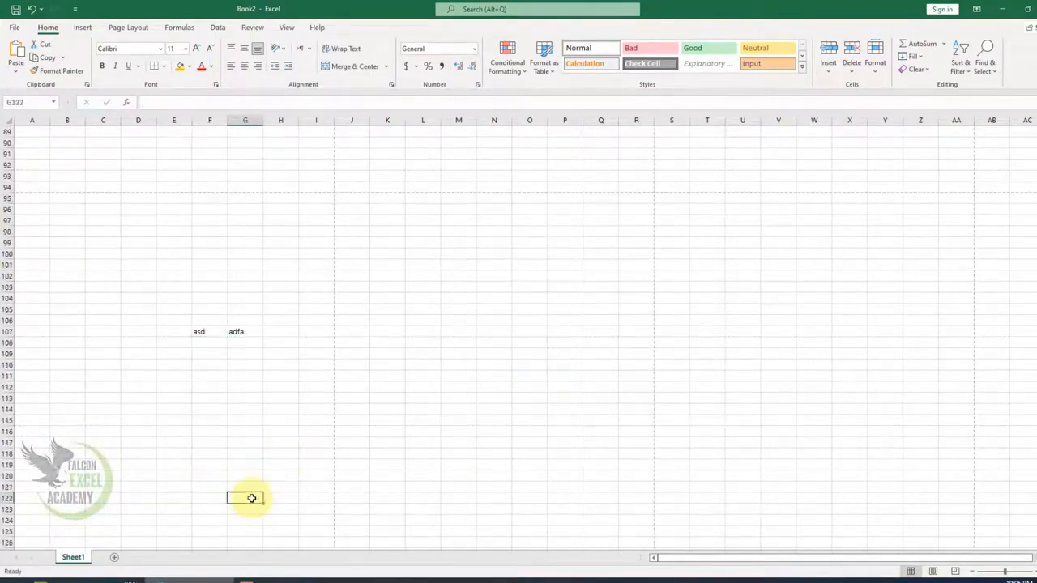
Step: Page through the print preview to the fourth page to check the header and footer, and close it
{"action": "key", "text": "ctrl+p"}
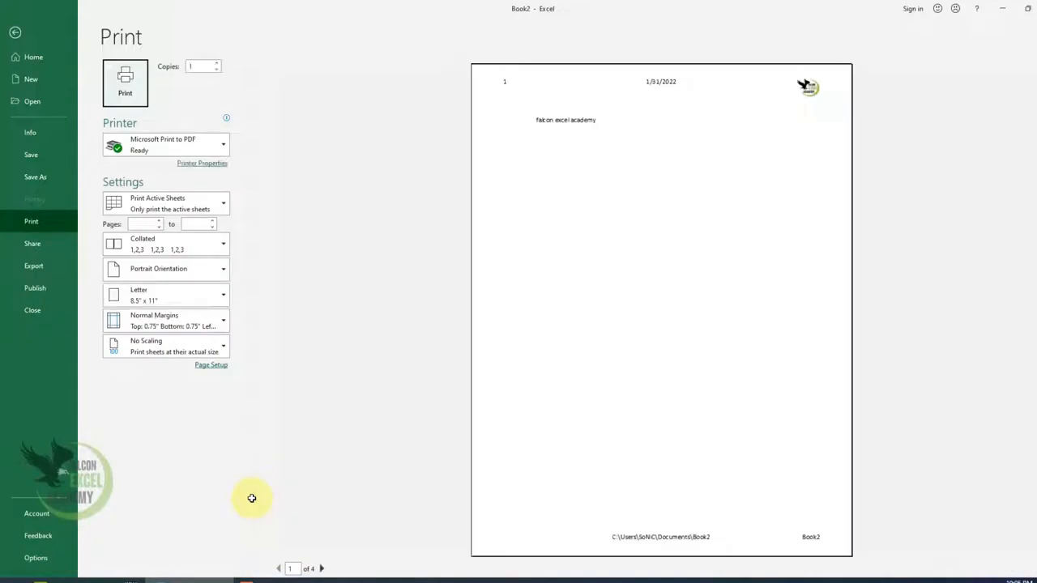
{"action": "left_click", "coordinate": [320, 569]}
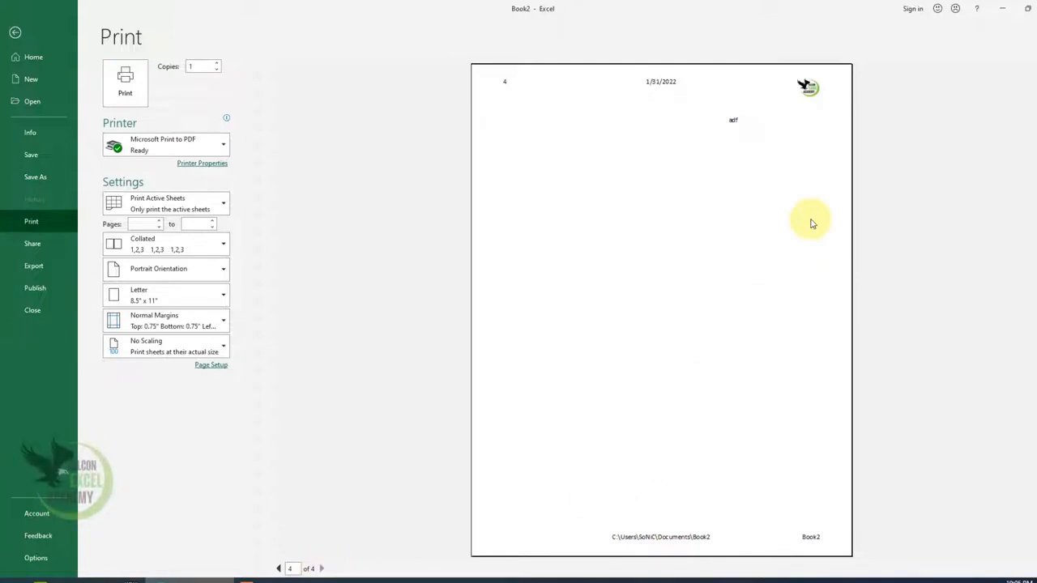
{"action": "key", "text": "Escape"}
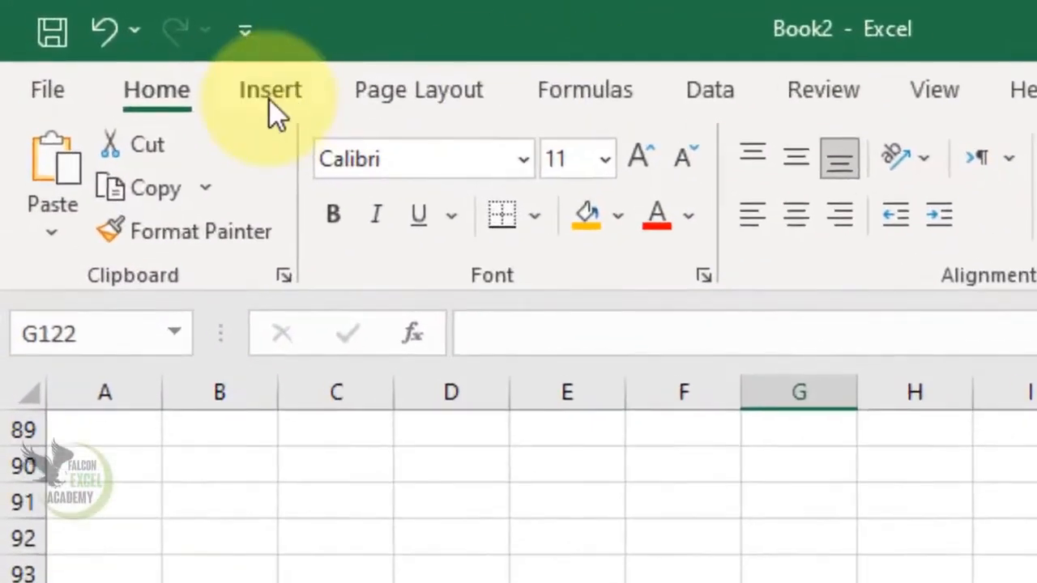
Step: Reopen the header, clear its page number, date and picture elements, and return to the worksheet cells
{"action": "left_click", "coordinate": [270, 101]}
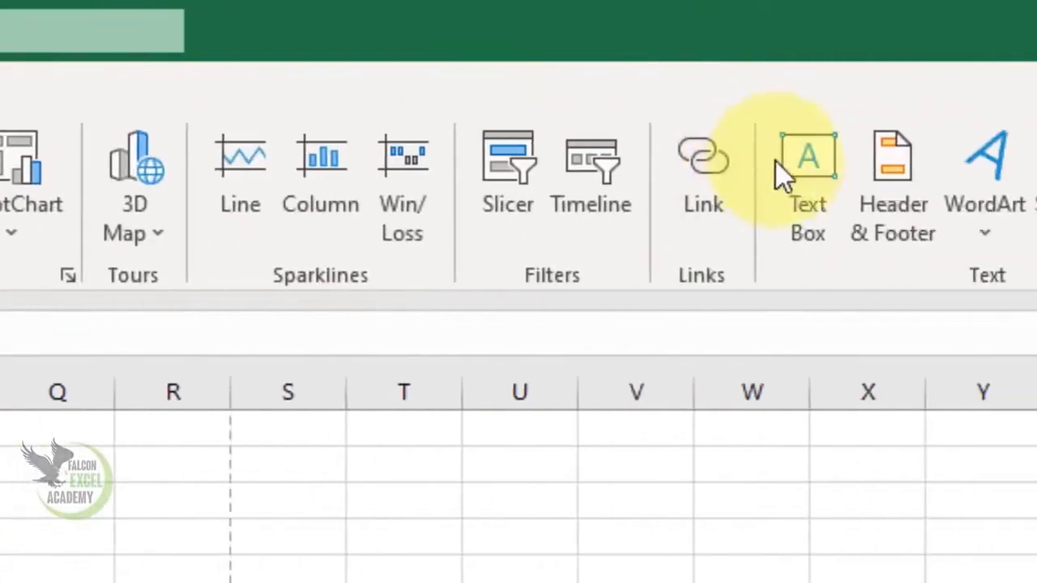
{"action": "left_click", "coordinate": [909, 194]}
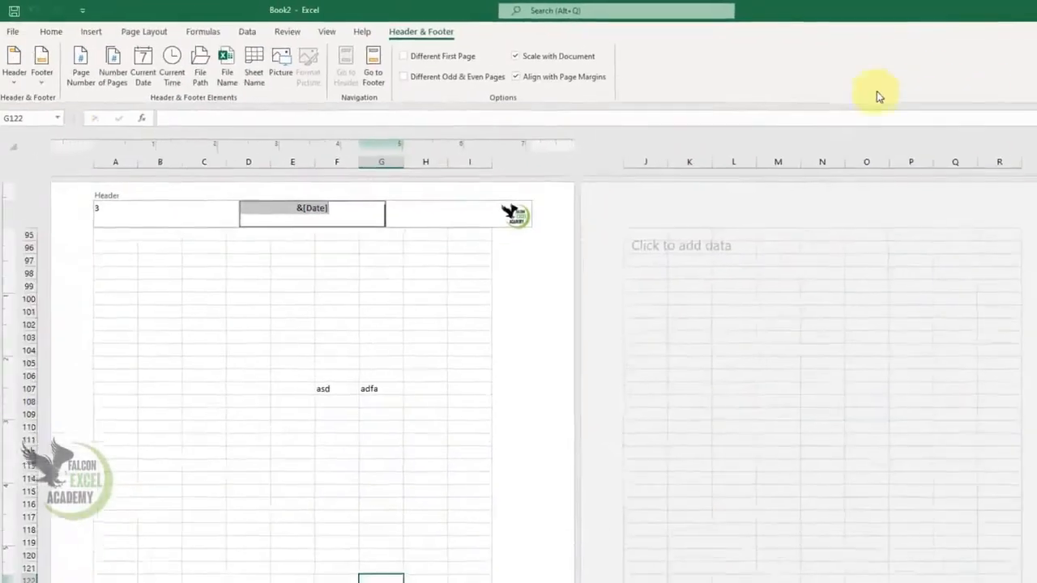
{"action": "left_click", "coordinate": [176, 280]}
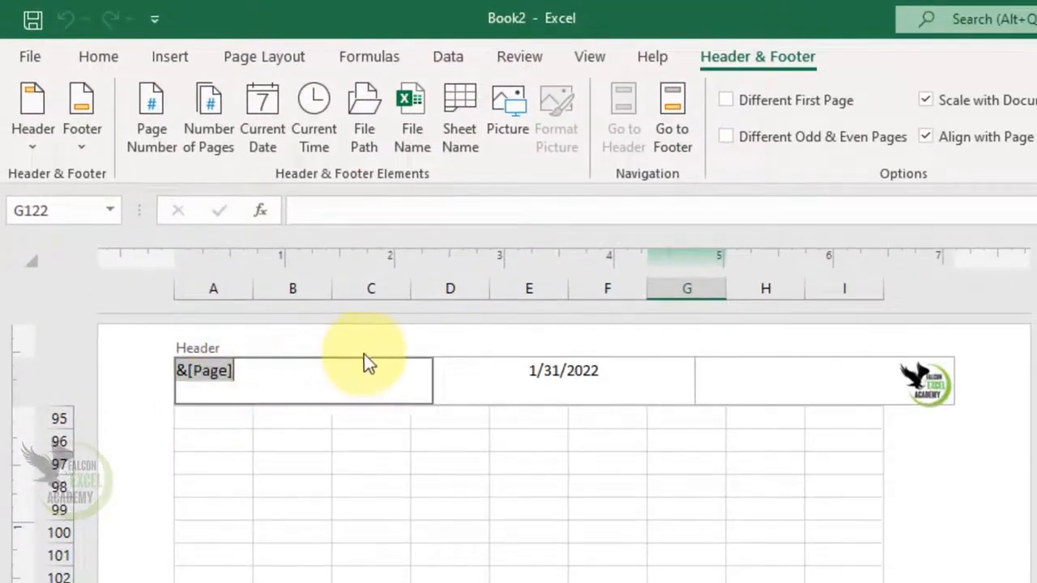
{"action": "key", "text": "Delete"}
{"action": "left_click", "coordinate": [566, 379]}
{"action": "key", "text": "Delete"}
{"action": "left_click", "coordinate": [873, 382]}
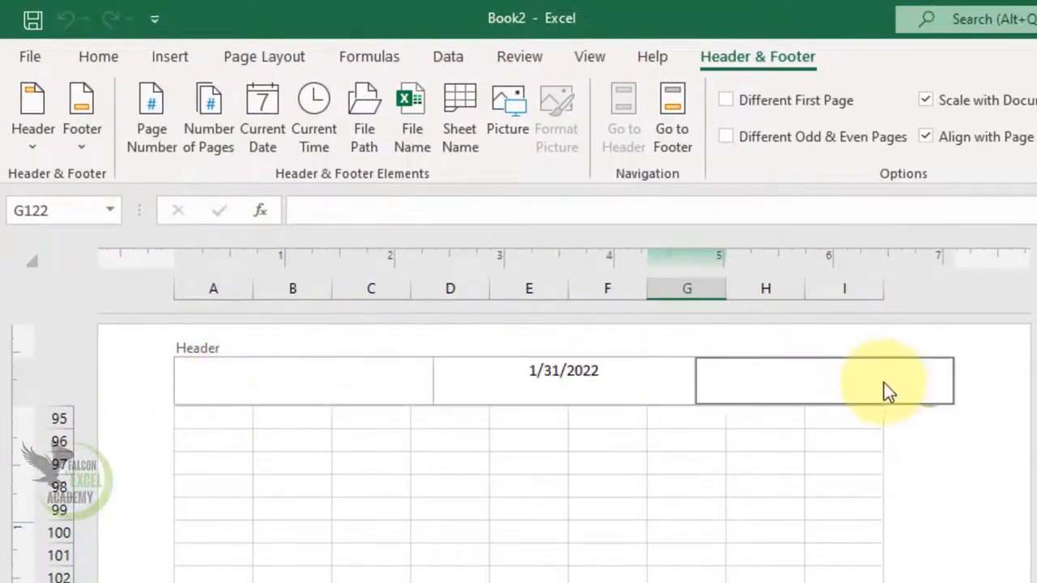
{"action": "key", "text": "Delete"}
{"action": "left_click_drag", "start_coordinate": [607, 582], "coordinate": [535, 582]}
{"action": "scroll", "coordinate": [535, 582], "scroll_direction": "down", "scroll_amount": 7}
{"action": "scroll", "coordinate": [526, 445], "scroll_direction": "down", "scroll_amount": 3}
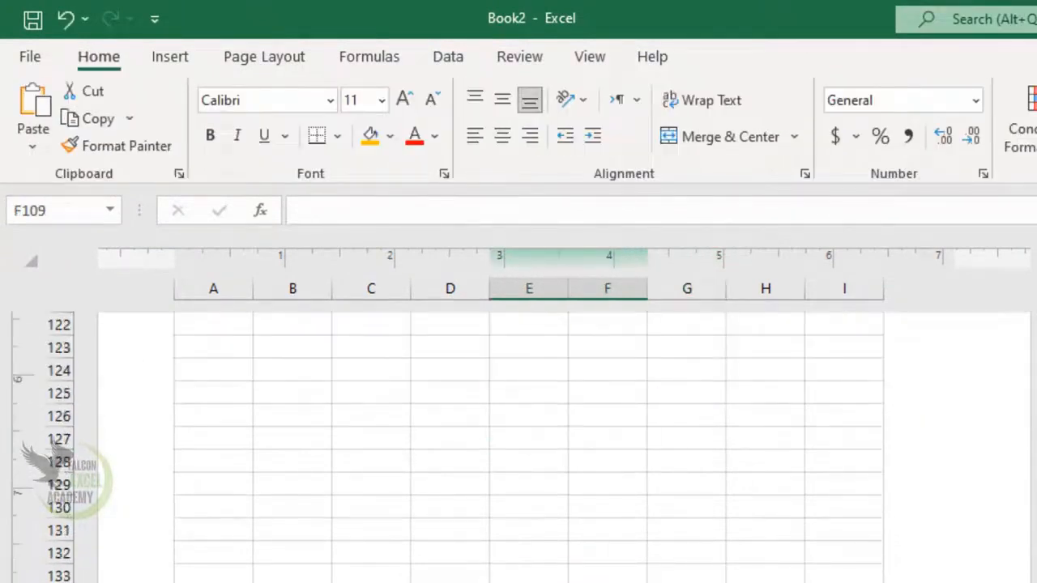
Step: Clear the file name from the right section of the page footer and return to the worksheet cells
{"action": "left_click", "coordinate": [375, 531]}
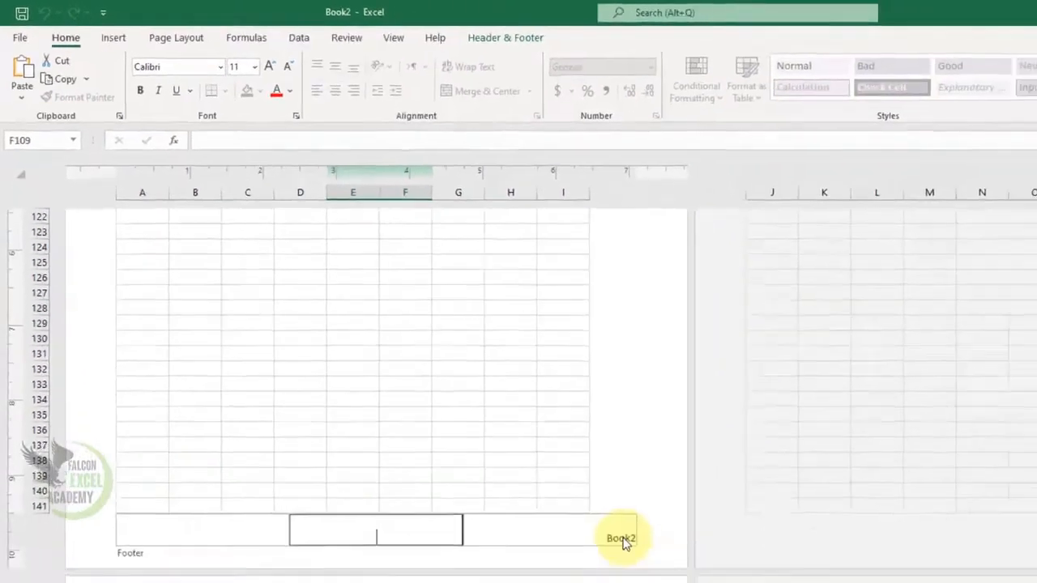
{"action": "left_click", "coordinate": [621, 541]}
{"action": "key", "text": "Delete"}
{"action": "left_click", "coordinate": [380, 432]}
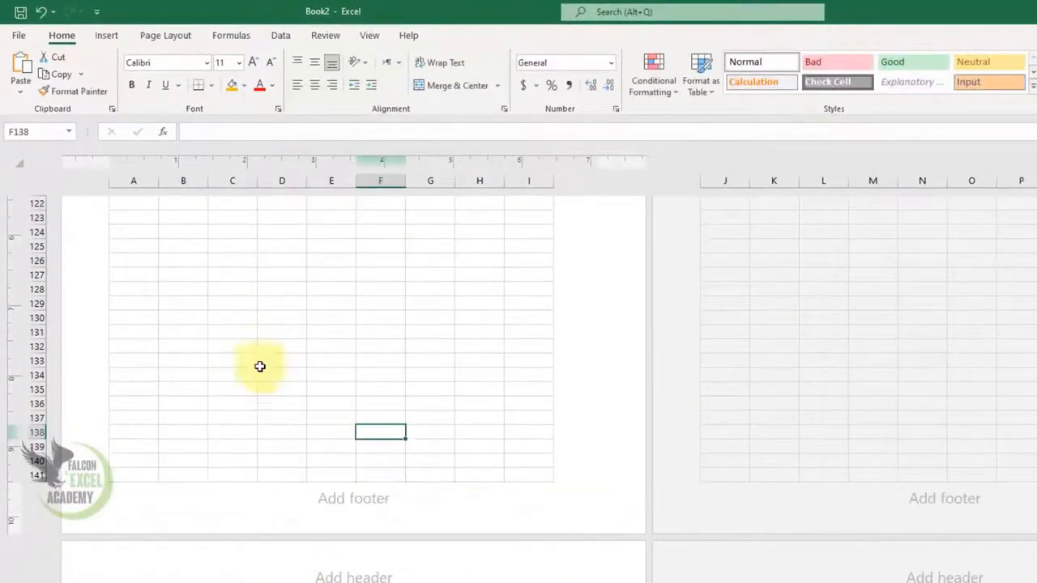
Step: Page through the print preview to check that the header and footer are gone, and close it
{"action": "key", "text": "ctrl+p"}
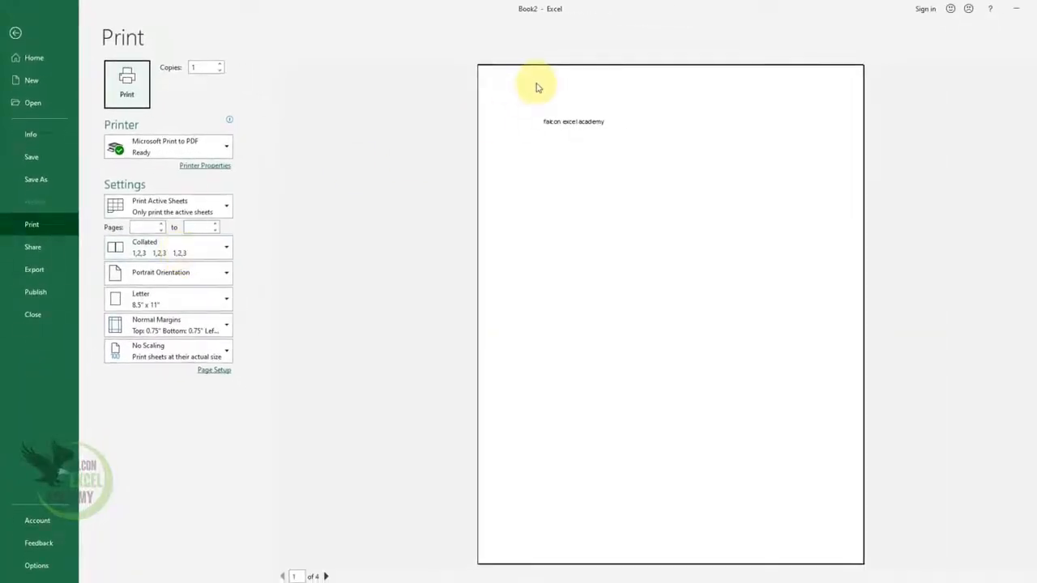
{"action": "left_click", "coordinate": [326, 576]}
{"action": "left_click", "coordinate": [325, 575]}
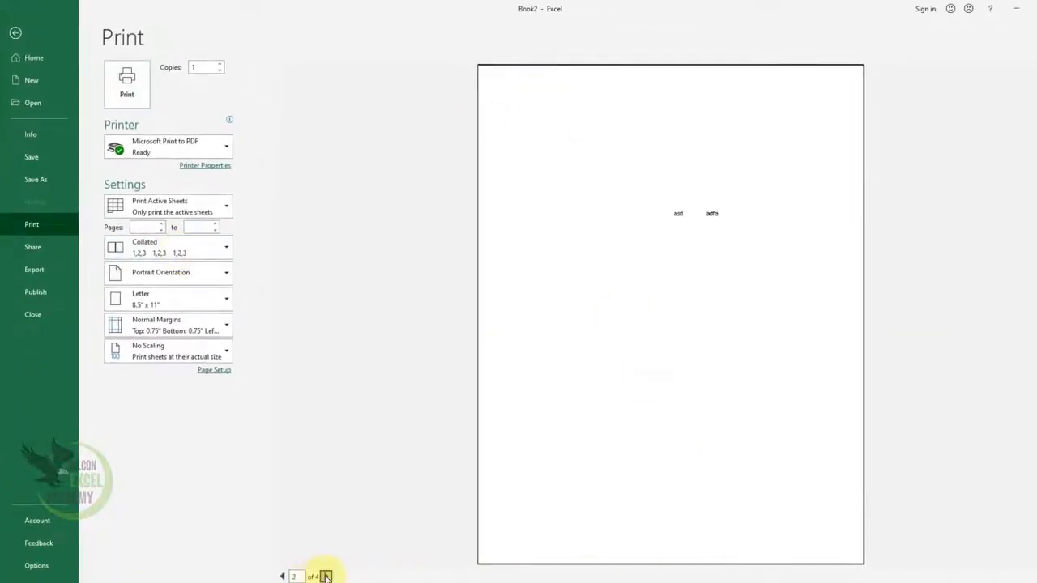
{"action": "left_click", "coordinate": [326, 576]}
{"action": "key", "text": "Escape"}
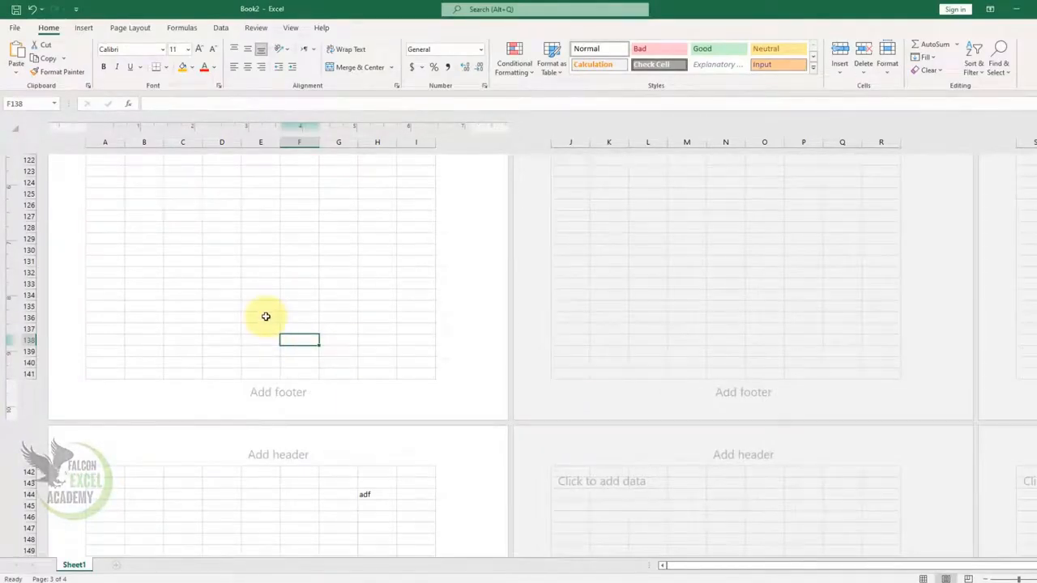
Step: Switch to Normal view, insert WordArt in the light blue shadowed style and move it to columns B to H at rows 121 to 126
{"action": "left_click", "coordinate": [922, 578]}
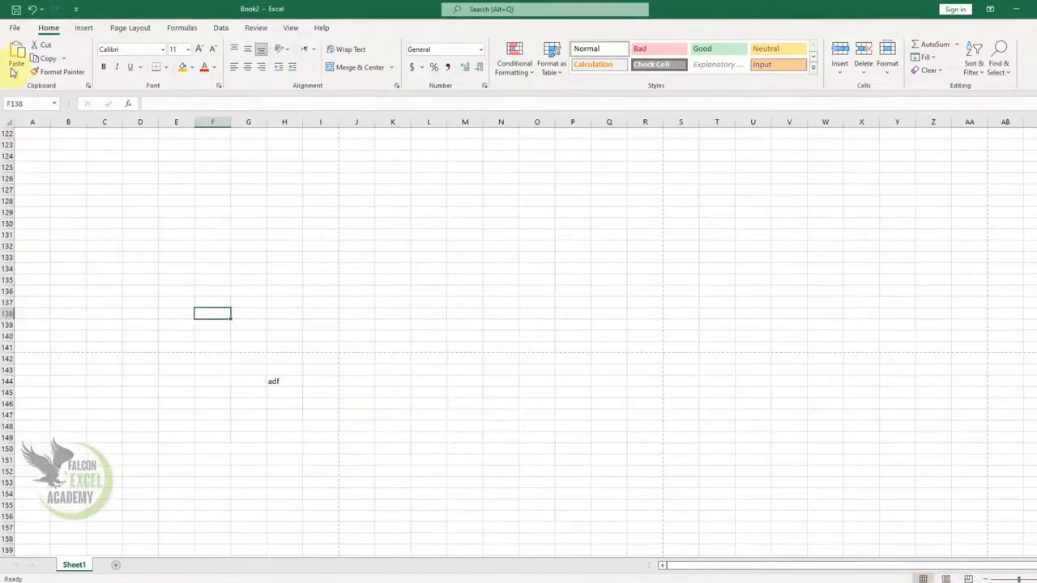
{"action": "left_click", "coordinate": [86, 27]}
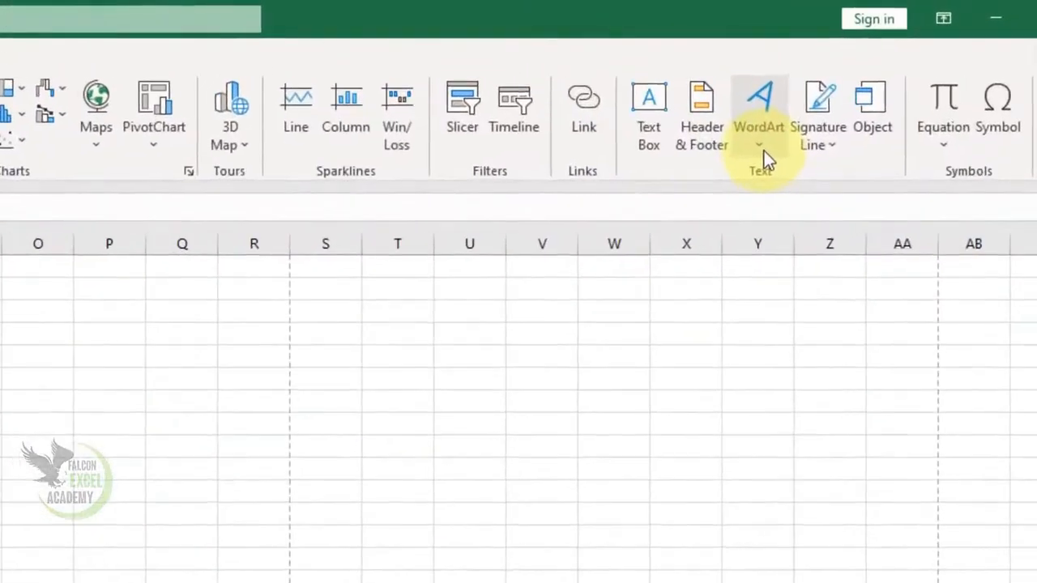
{"action": "left_click", "coordinate": [764, 151]}
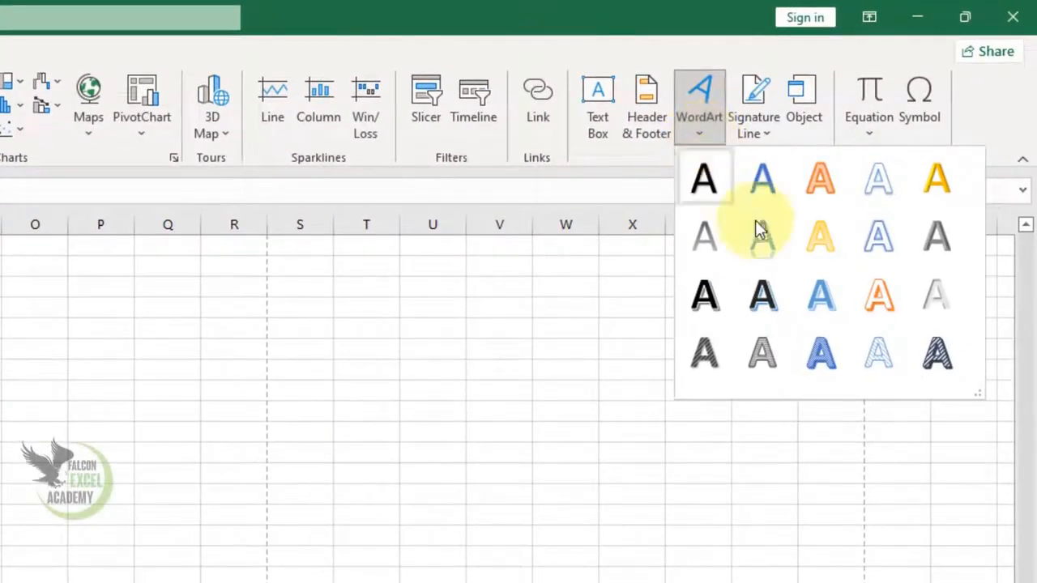
{"action": "left_click", "coordinate": [820, 295]}
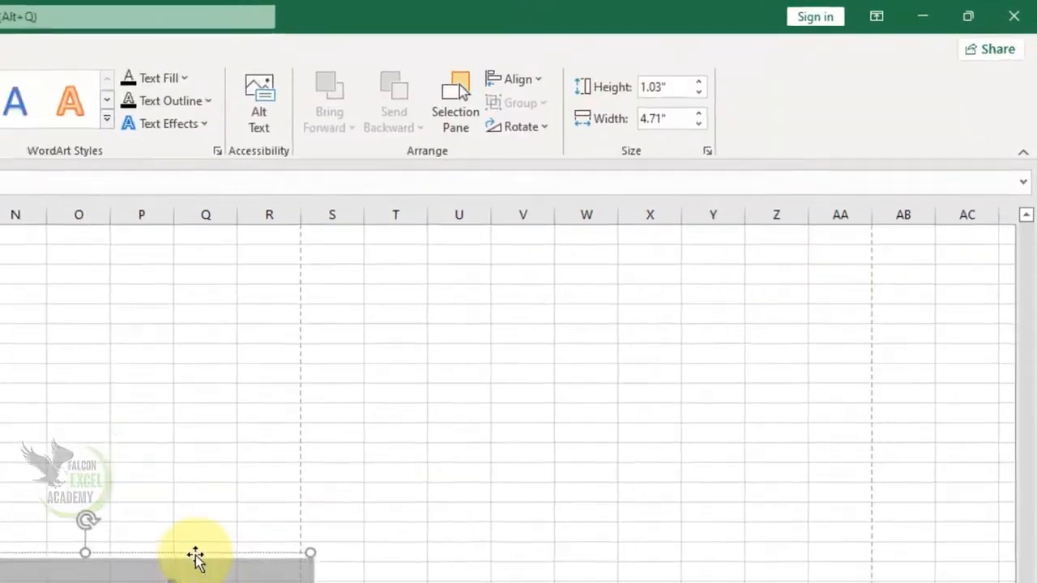
{"action": "left_click_drag", "start_coordinate": [196, 556], "coordinate": [252, 236]}
{"action": "left_click", "coordinate": [112, 156]}
{"action": "left_click", "coordinate": [136, 264]}
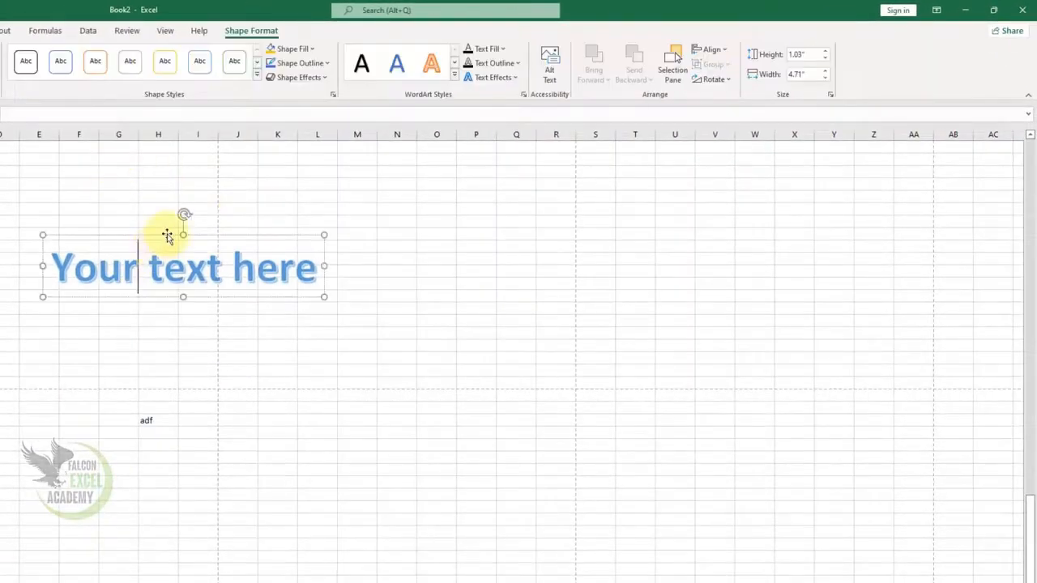
{"action": "left_click_drag", "start_coordinate": [166, 236], "coordinate": [32, 144]}
Step: Replace the WordArt placeholder text with "Falcon Excel Academy" and shift the box right so the whole text fits on the sheet
{"action": "left_click", "coordinate": [72, 175]}
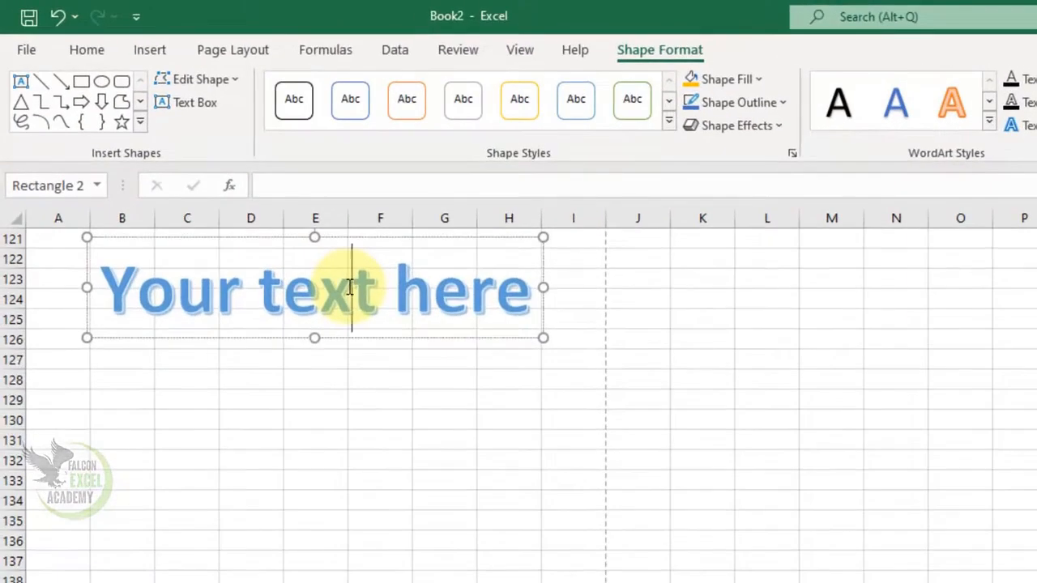
{"action": "key", "text": "ctrl+a"}
{"action": "type", "text": "Falcon "}
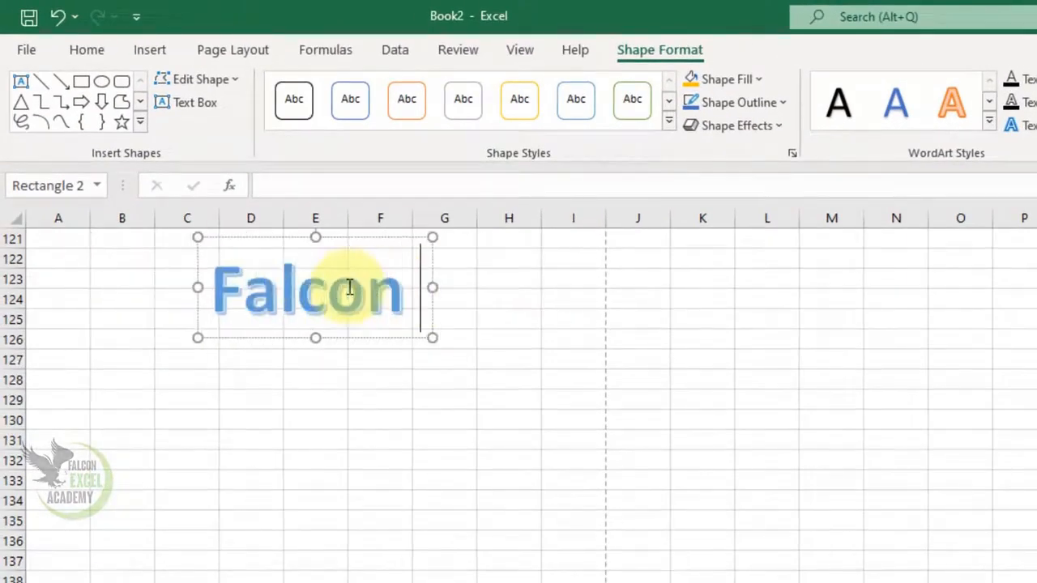
{"action": "type", "text": "Excel Academy"}
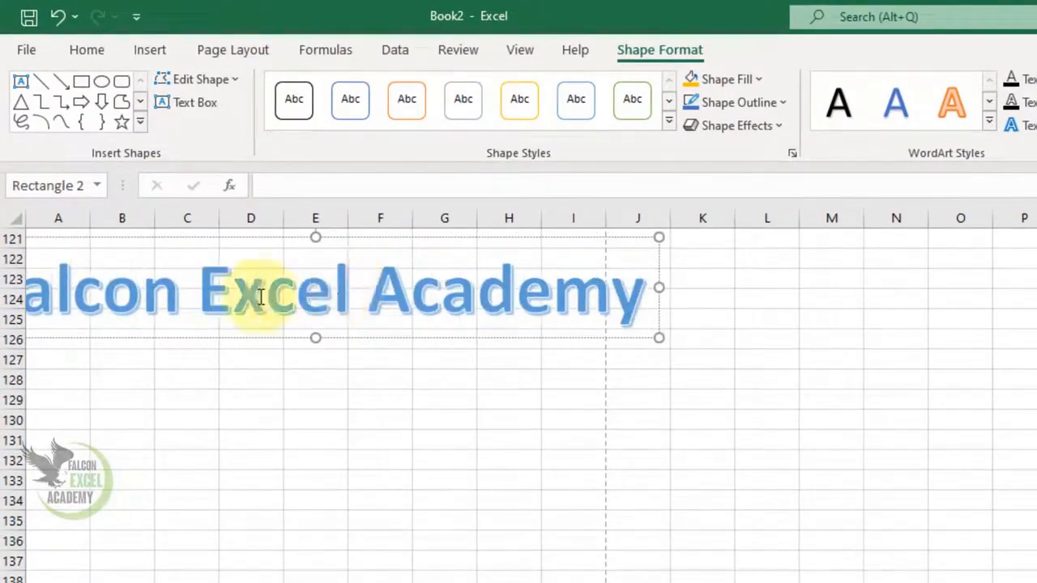
{"action": "left_click", "coordinate": [454, 338]}
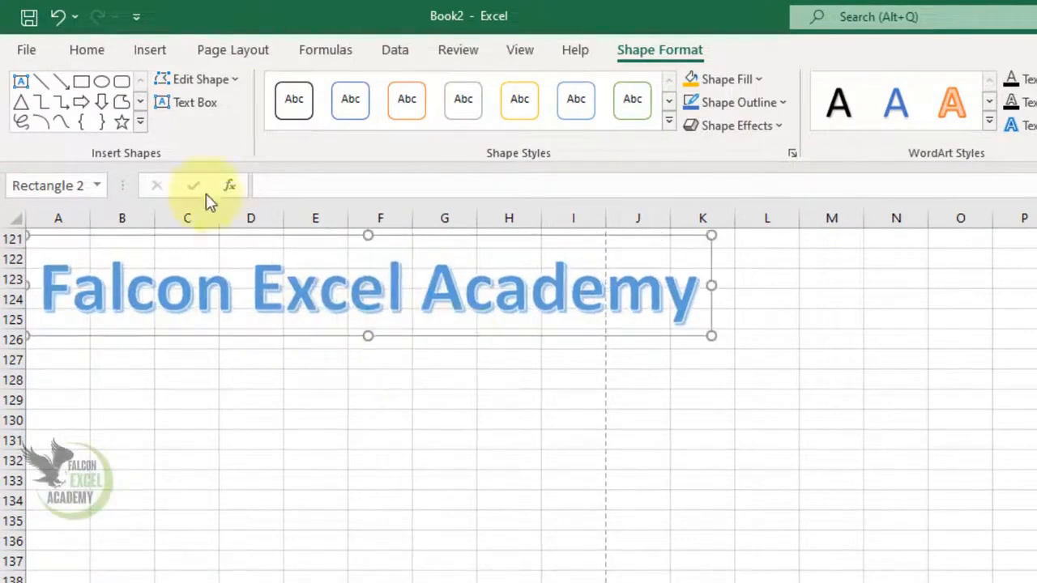
Step: Reduce the WordArt text's font size to 44
{"action": "left_click", "coordinate": [87, 51]}
{"action": "left_click", "coordinate": [382, 88]}
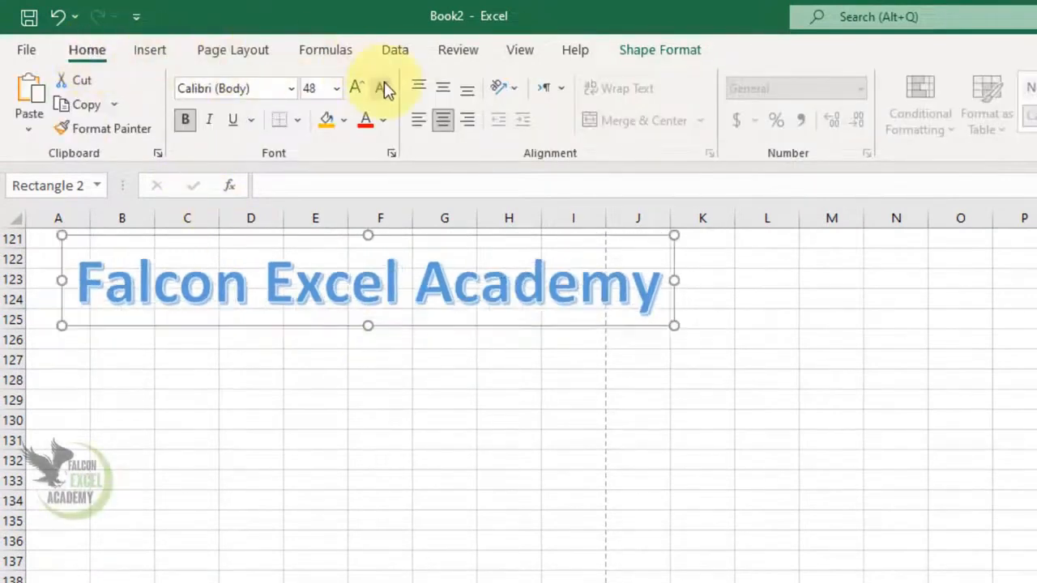
{"action": "left_click", "coordinate": [384, 87]}
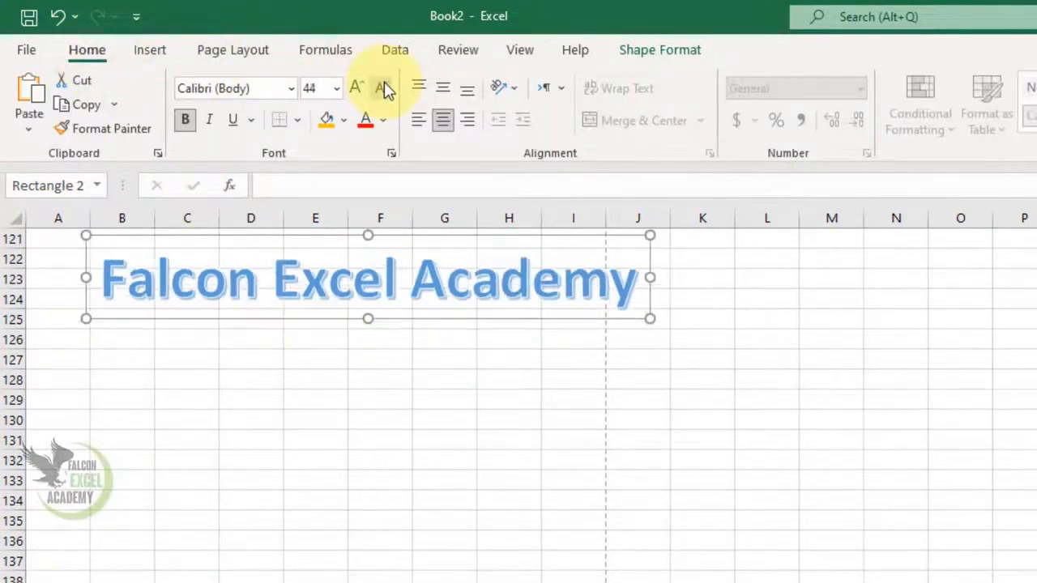
Step: Try the orange outlined WordArt style on the text with a light blue text fill
{"action": "left_click", "coordinate": [673, 60]}
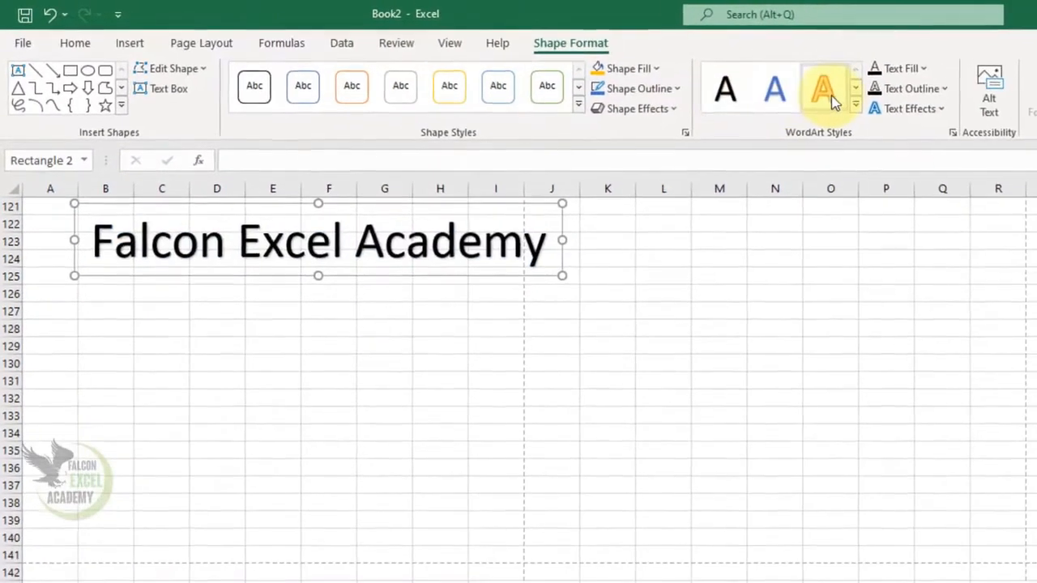
{"action": "left_click", "coordinate": [834, 101]}
{"action": "left_click", "coordinate": [923, 69]}
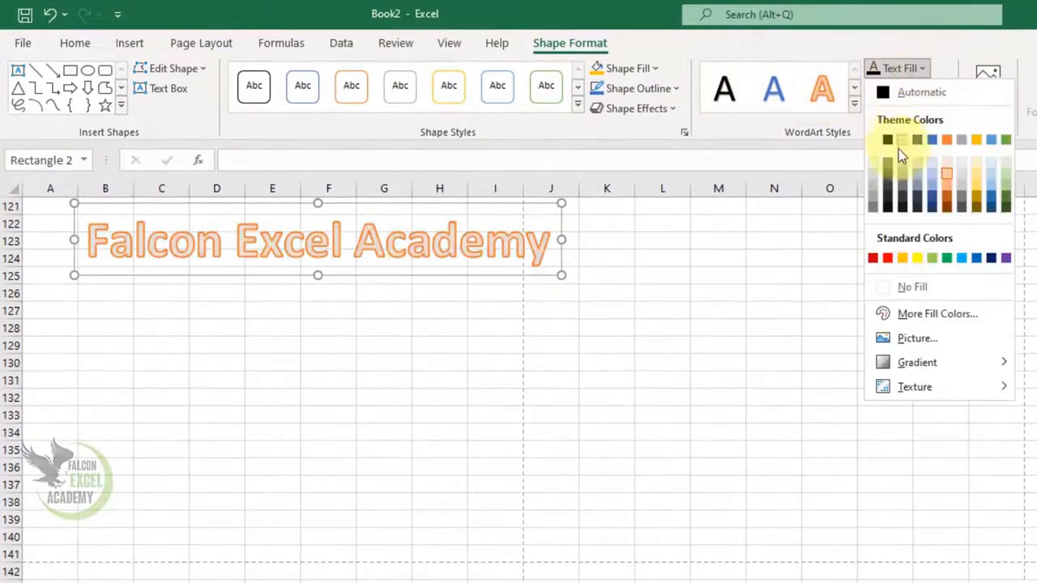
{"action": "left_click", "coordinate": [960, 258]}
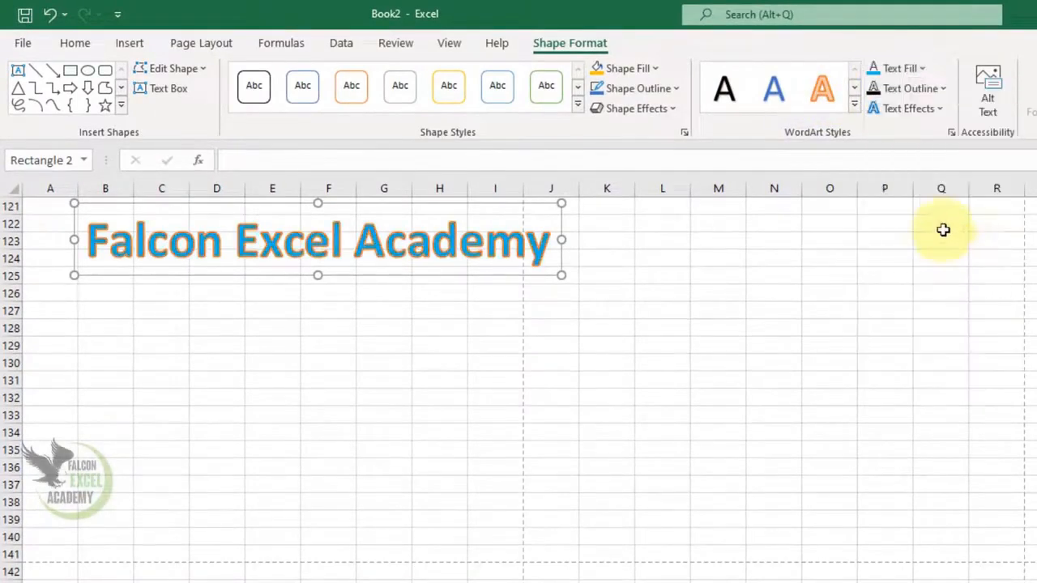
Step: Apply the plain black WordArt style to the text and deselect it
{"action": "left_click", "coordinate": [725, 97]}
{"action": "left_click", "coordinate": [349, 331]}
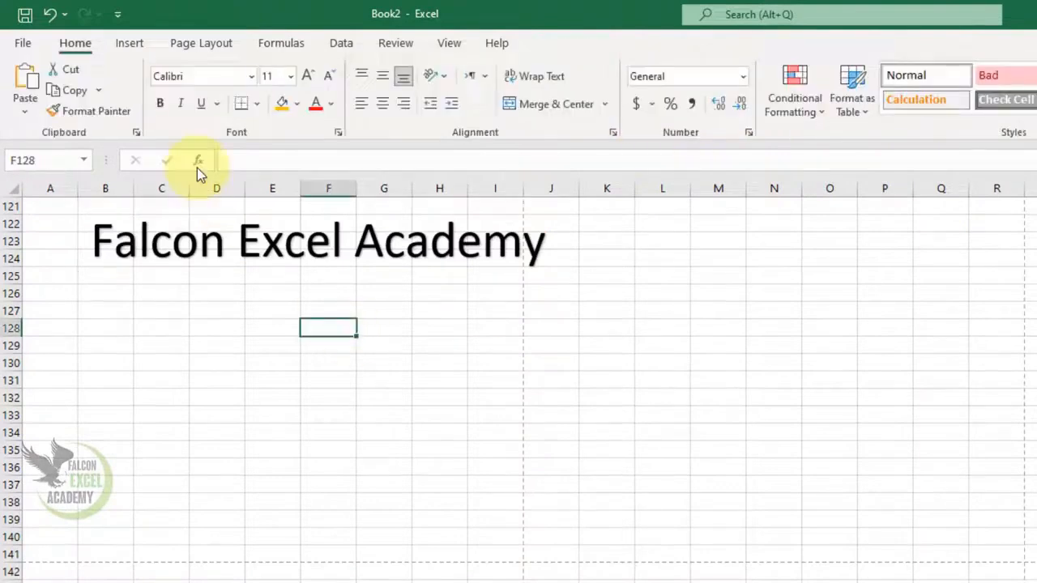
Step: Go back to the upper part of the sheet and select cell B21
{"action": "left_click", "coordinate": [129, 43]}
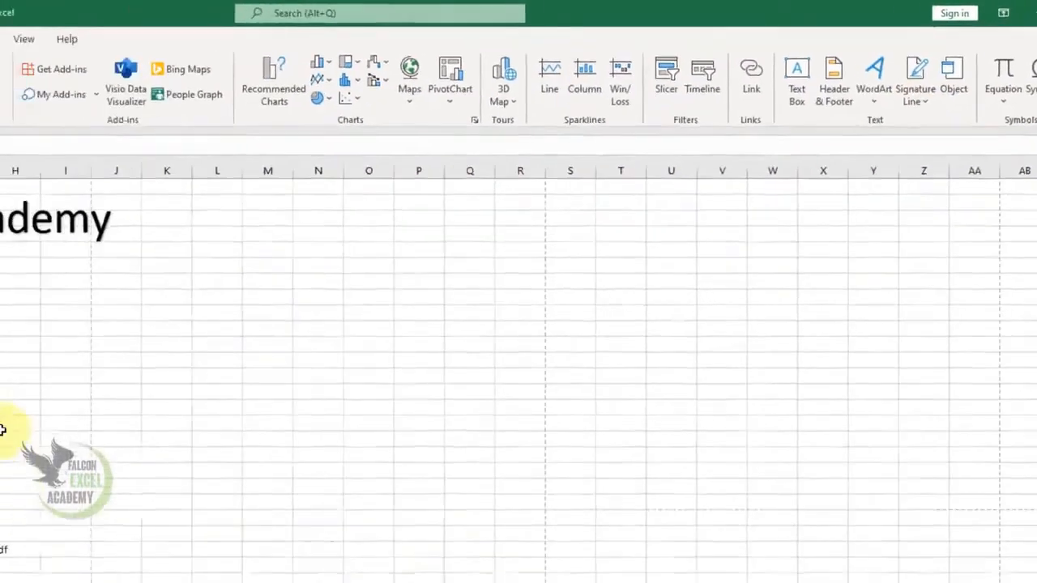
{"action": "left_click", "coordinate": [85, 392]}
{"action": "scroll", "coordinate": [87, 389], "scroll_direction": "up", "scroll_amount": 20}
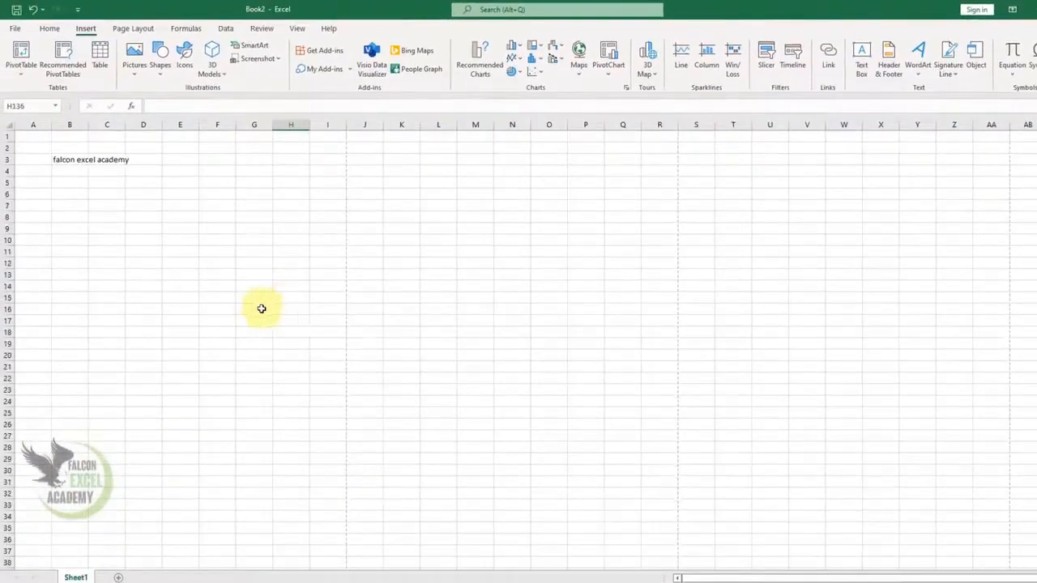
{"action": "left_click", "coordinate": [69, 354]}
{"action": "left_click", "coordinate": [33, 402]}
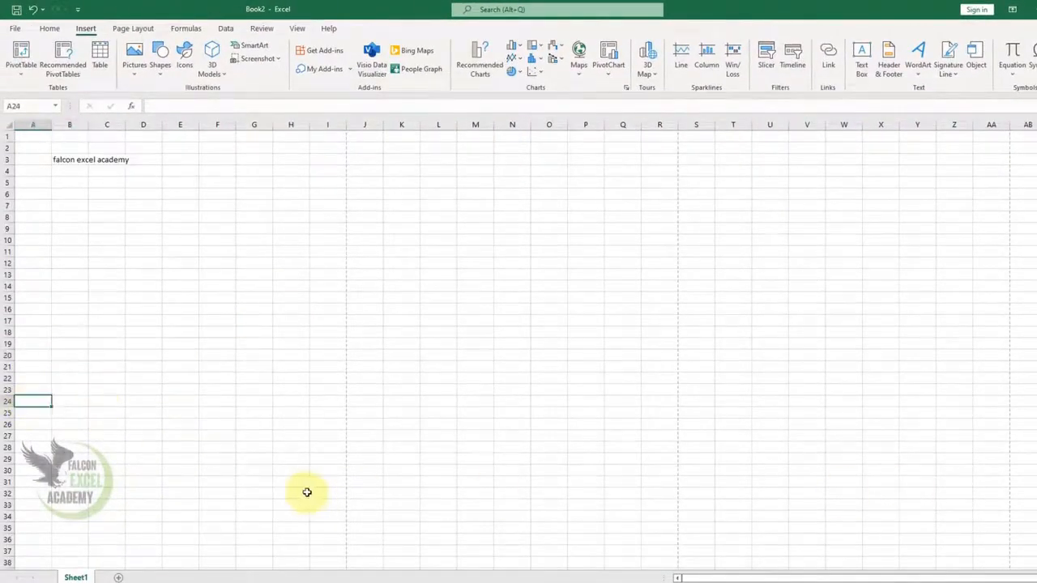
{"action": "scroll", "coordinate": [518, 344], "scroll_direction": "up", "scroll_amount": 10}
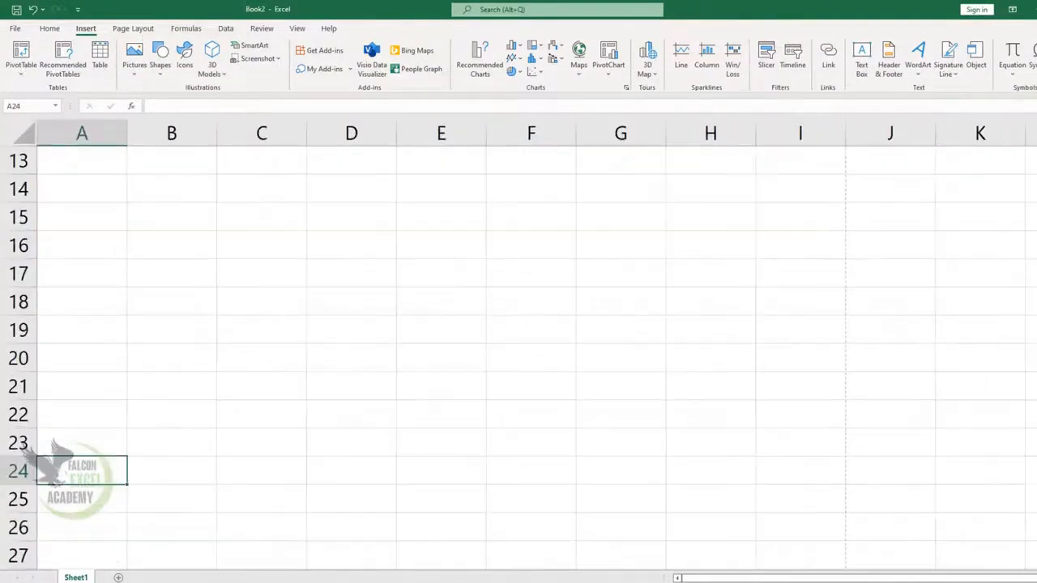
{"action": "left_click", "coordinate": [96, 417]}
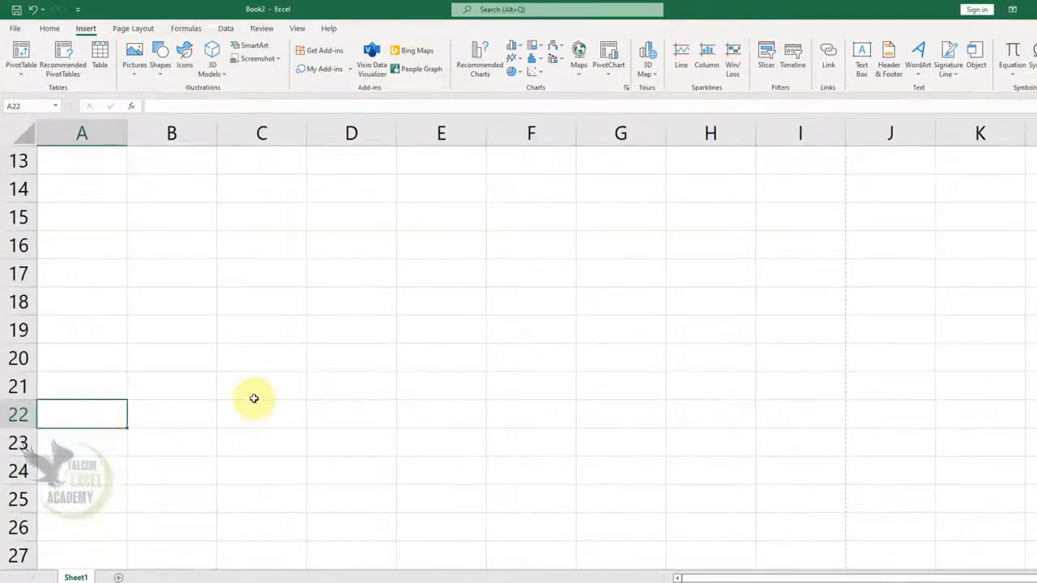
{"action": "left_click", "coordinate": [173, 396]}
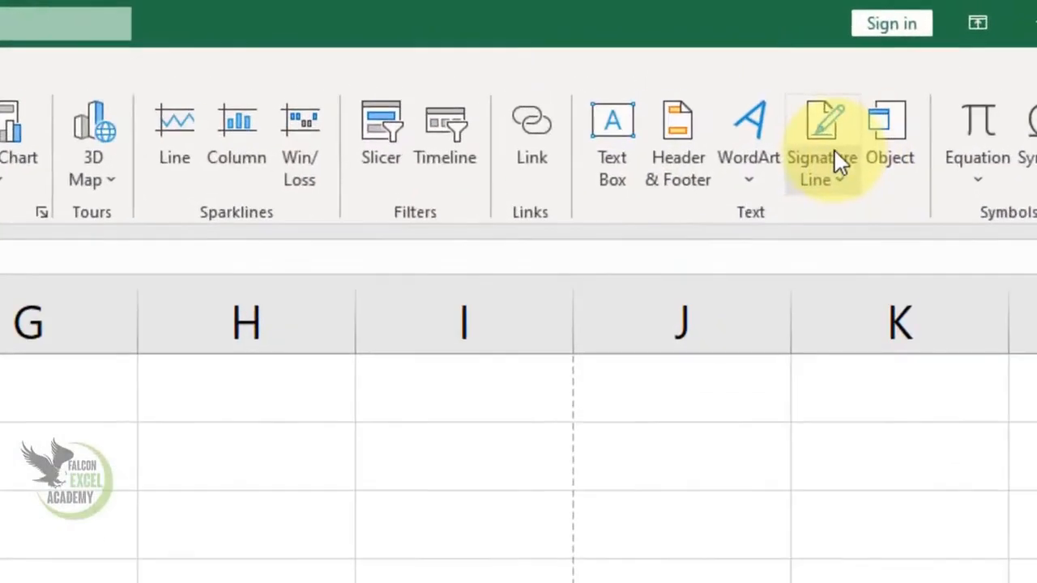
Step: Insert a Microsoft Office signature line with the suggested signer's full name and the title "Director"
{"action": "left_click", "coordinate": [950, 66]}
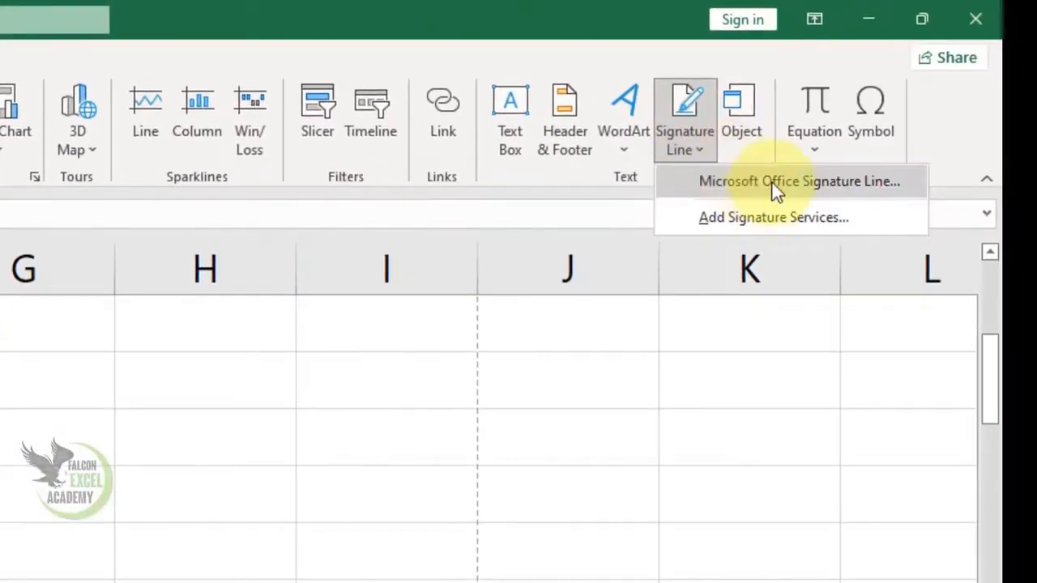
{"action": "left_click", "coordinate": [775, 189]}
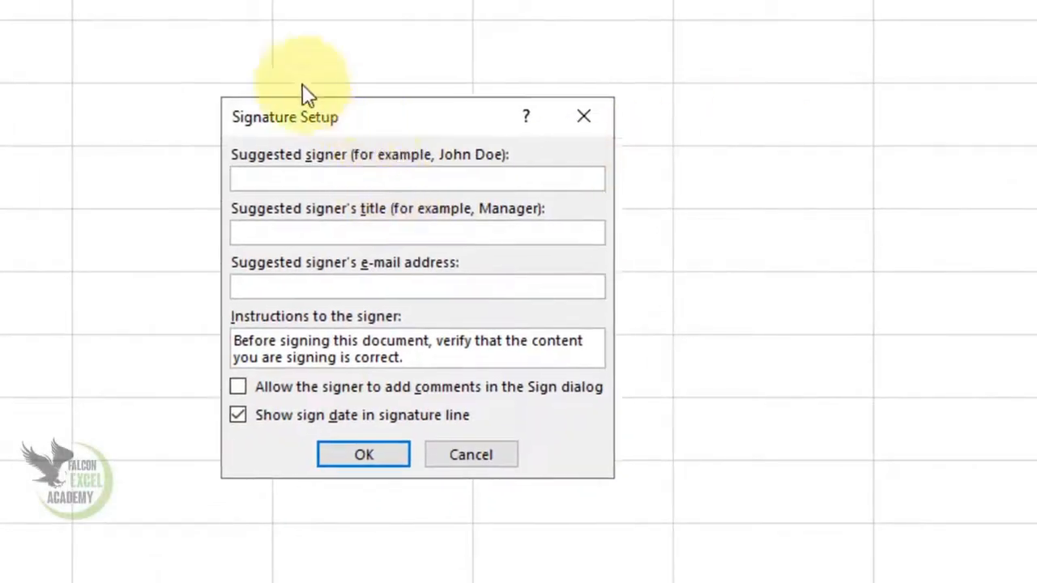
{"action": "left_click_drag", "start_coordinate": [375, 121], "coordinate": [243, 41]}
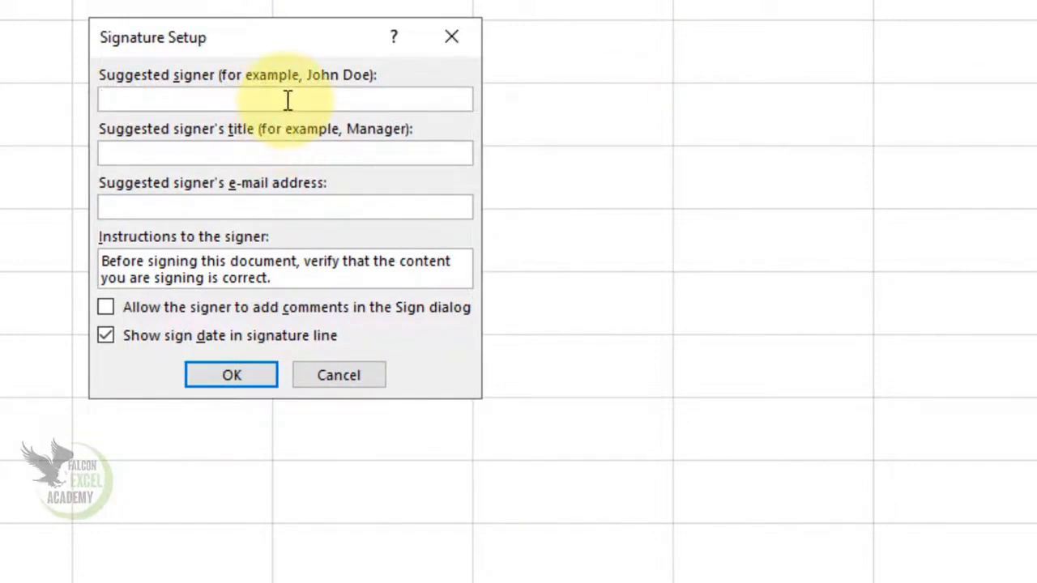
{"action": "type", "text": "ay"}
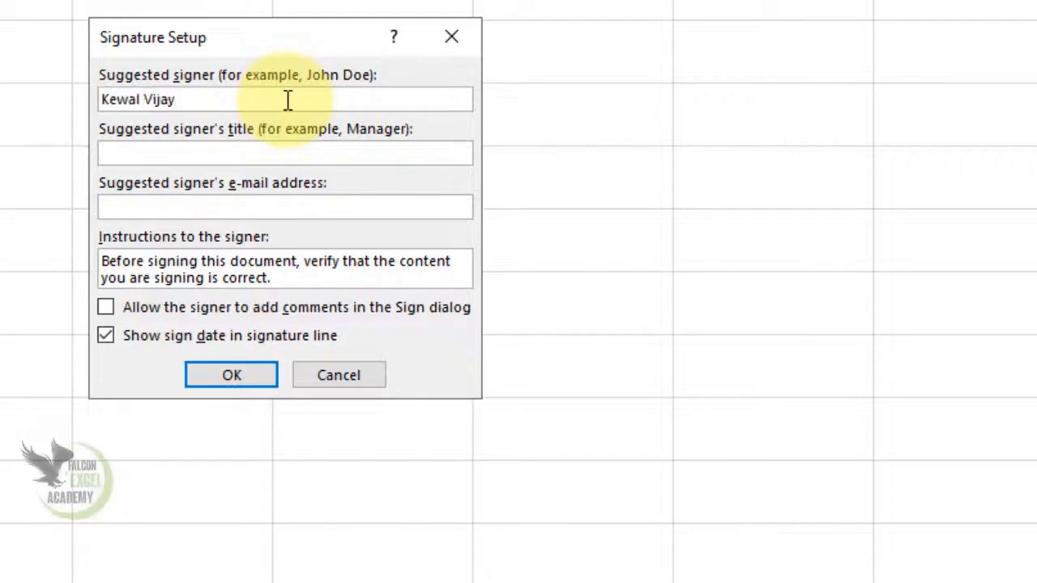
{"action": "left_click", "coordinate": [283, 158]}
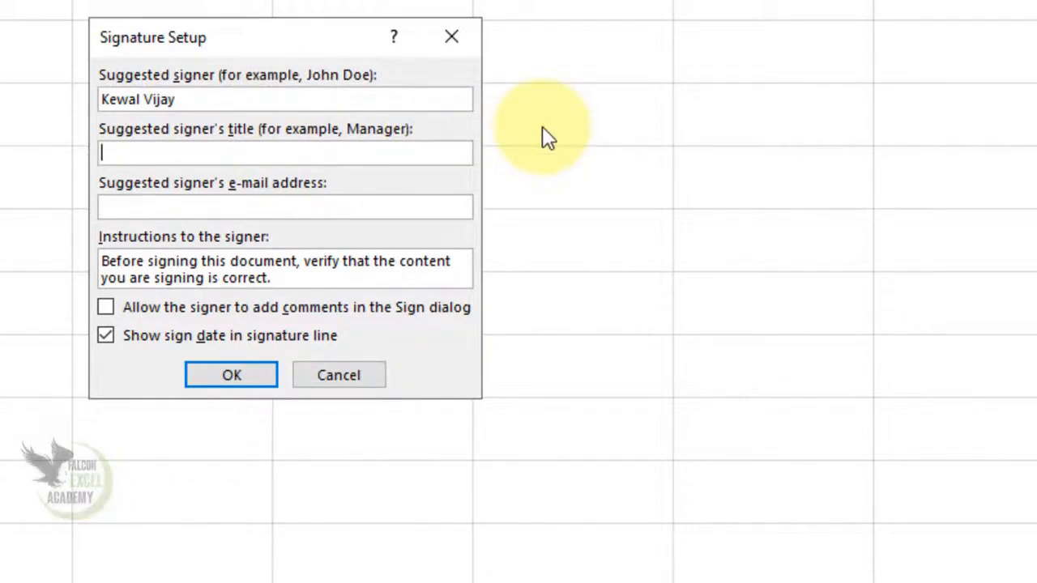
{"action": "type", "text": "Director"}
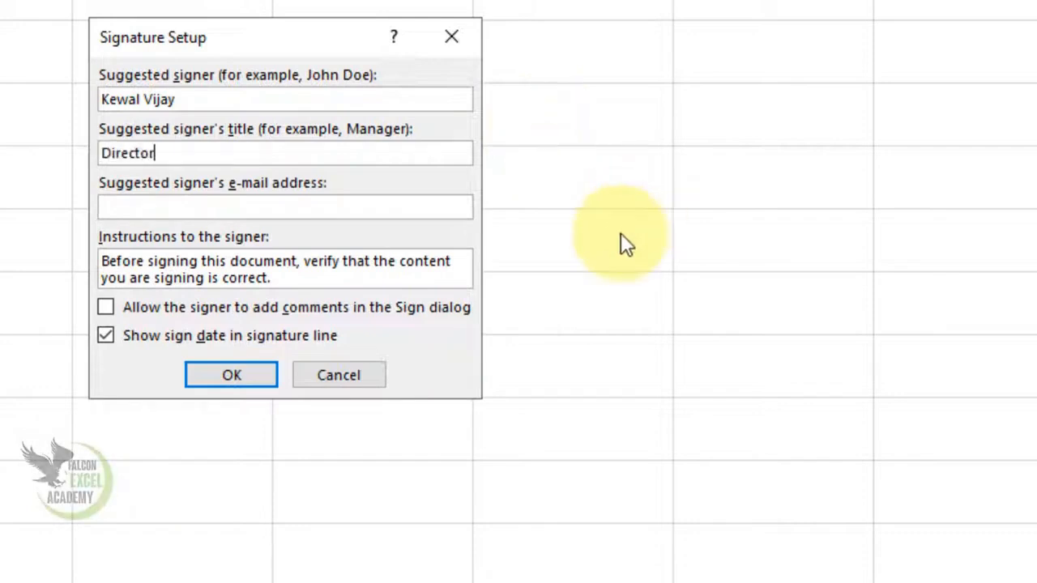
{"action": "left_click", "coordinate": [238, 375]}
Step: Shrink the signature line to about two thirds of its size, place it over columns B to D at rows 21 to 25, and deselect it
{"action": "left_click", "coordinate": [348, 384]}
{"action": "left_click_drag", "start_coordinate": [347, 384], "coordinate": [353, 316]}
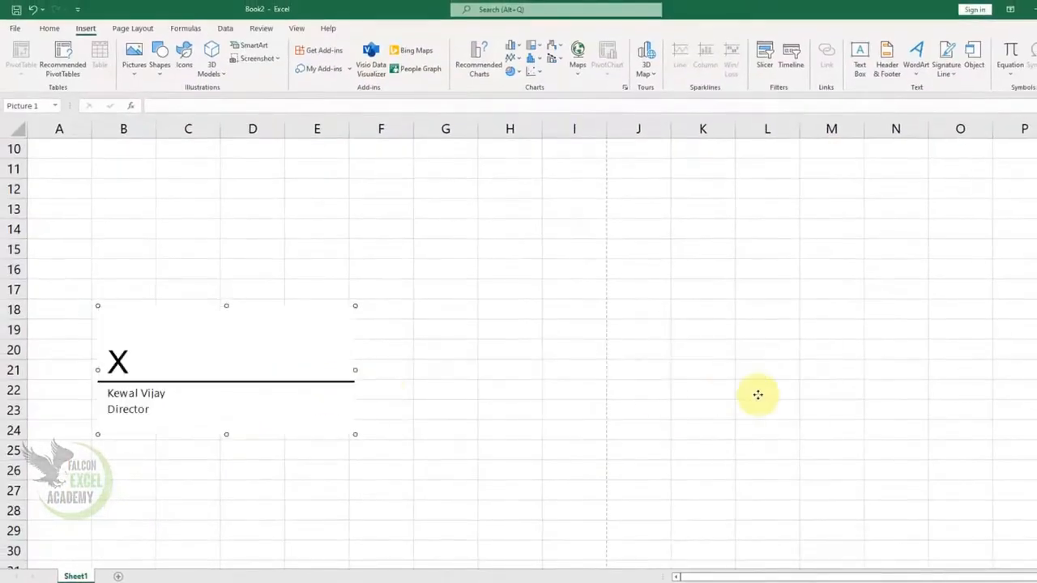
{"action": "left_click_drag", "start_coordinate": [245, 389], "coordinate": [758, 394]}
{"action": "left_click_drag", "start_coordinate": [754, 395], "coordinate": [184, 404]}
{"action": "left_click_drag", "start_coordinate": [295, 322], "coordinate": [206, 402]}
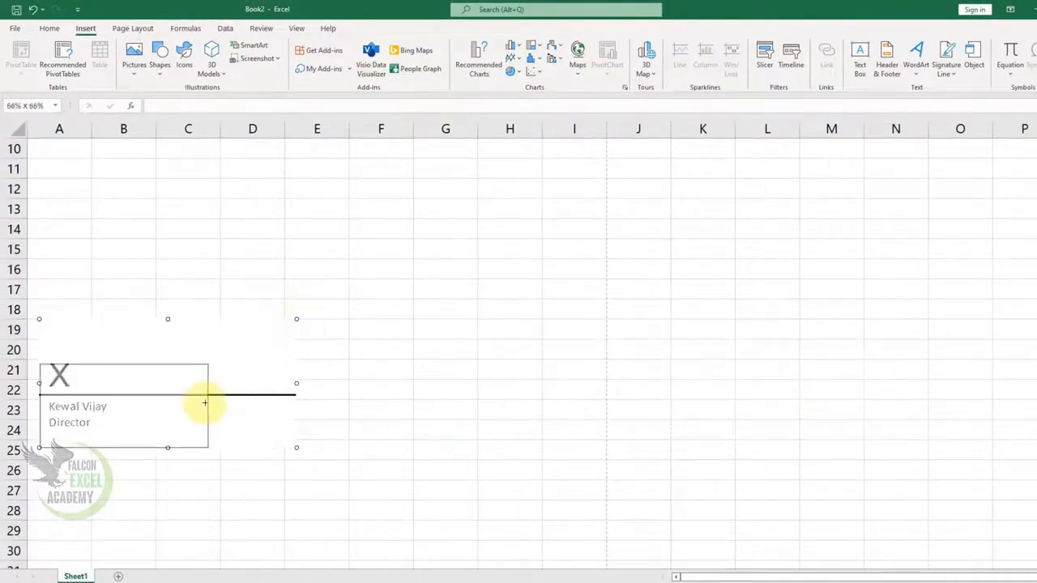
{"action": "mouse_move", "coordinate": [127, 413]}
{"action": "left_mouse_down"}
{"action": "mouse_move", "coordinate": [173, 386]}
{"action": "mouse_move", "coordinate": [222, 416]}
{"action": "mouse_move", "coordinate": [221, 428]}
{"action": "left_mouse_up"}
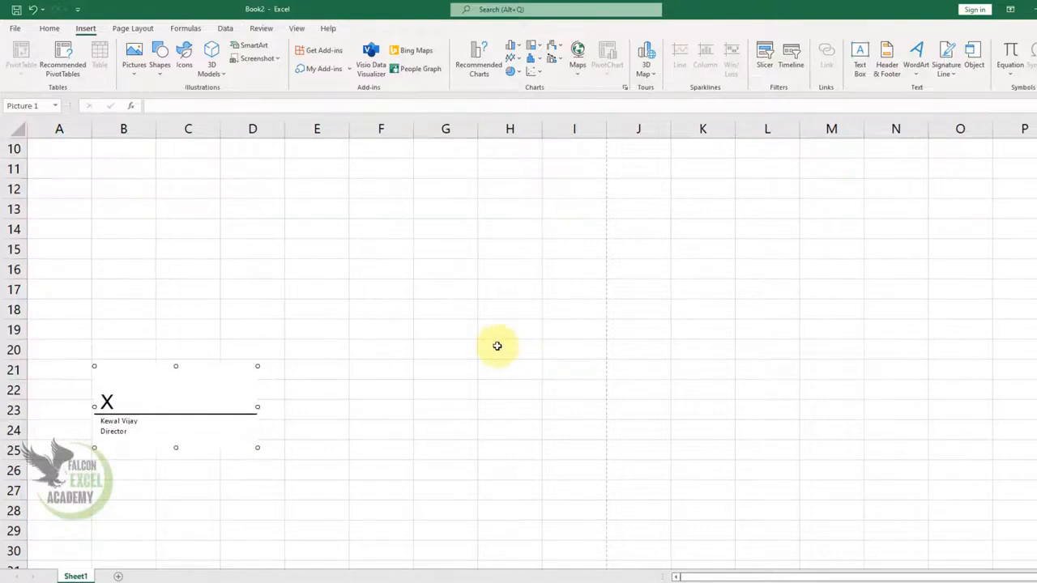
{"action": "left_click", "coordinate": [354, 326]}
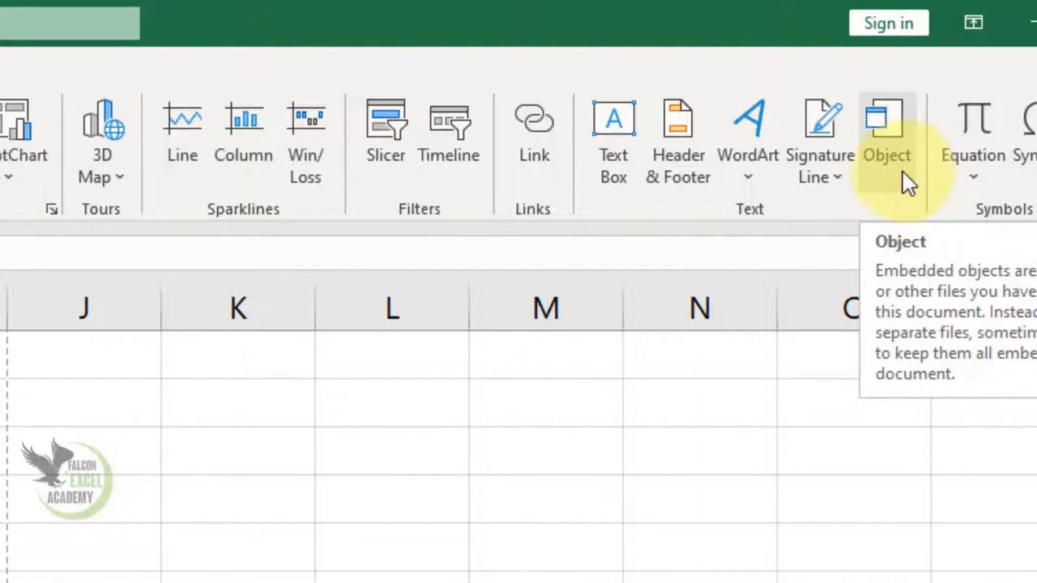
Step: Embed a new blank Microsoft Word Document object in the worksheet
{"action": "left_click", "coordinate": [904, 179]}
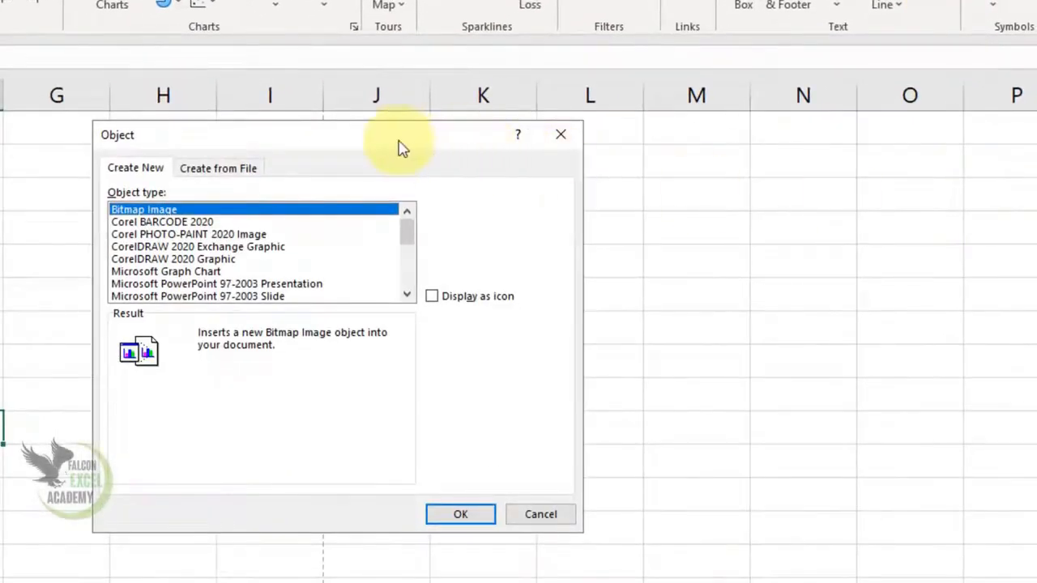
{"action": "left_click_drag", "start_coordinate": [403, 148], "coordinate": [262, 149]}
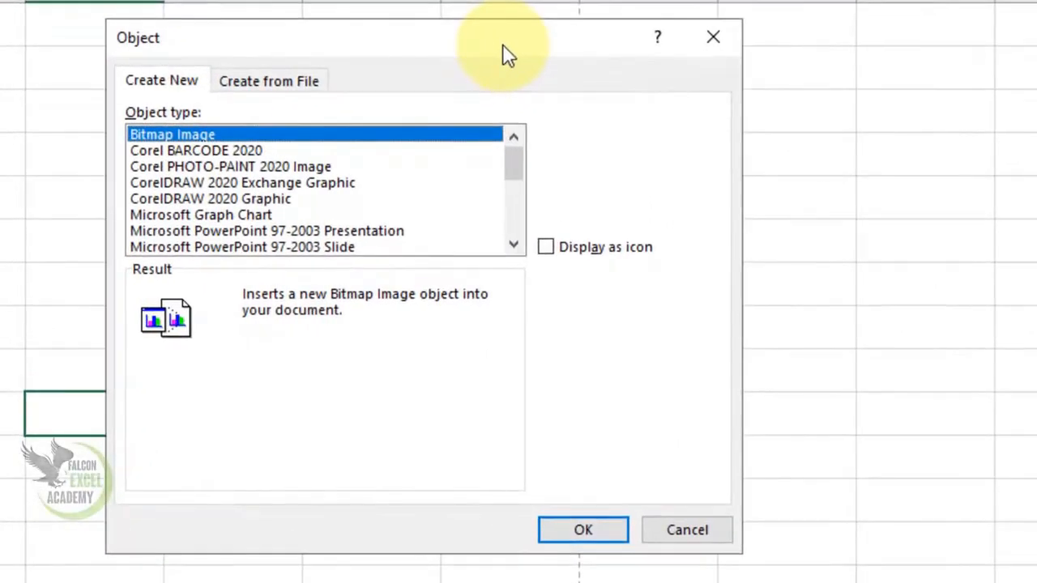
{"action": "left_click_drag", "start_coordinate": [514, 162], "coordinate": [520, 203]}
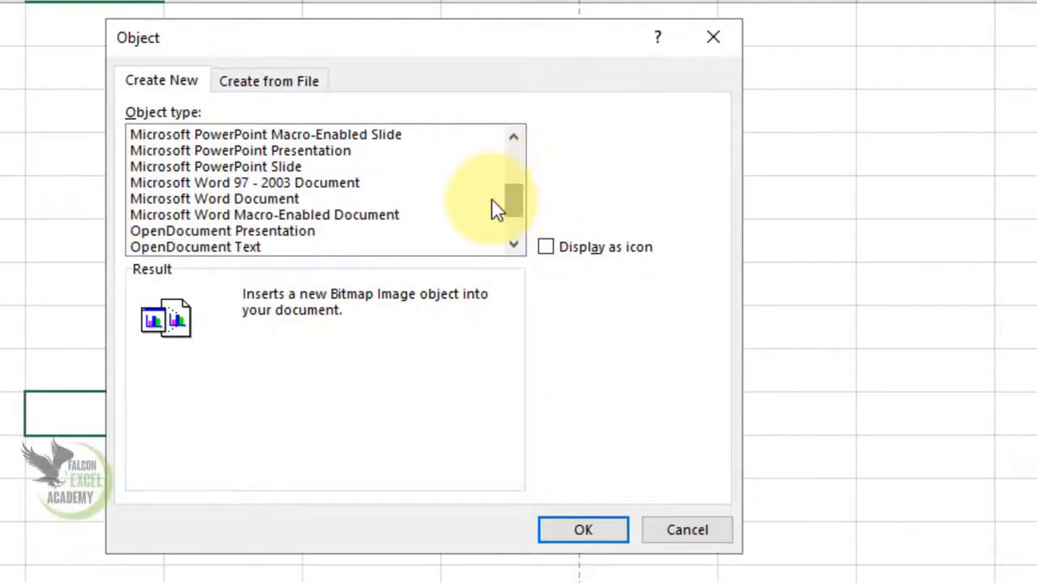
{"action": "left_click", "coordinate": [240, 201]}
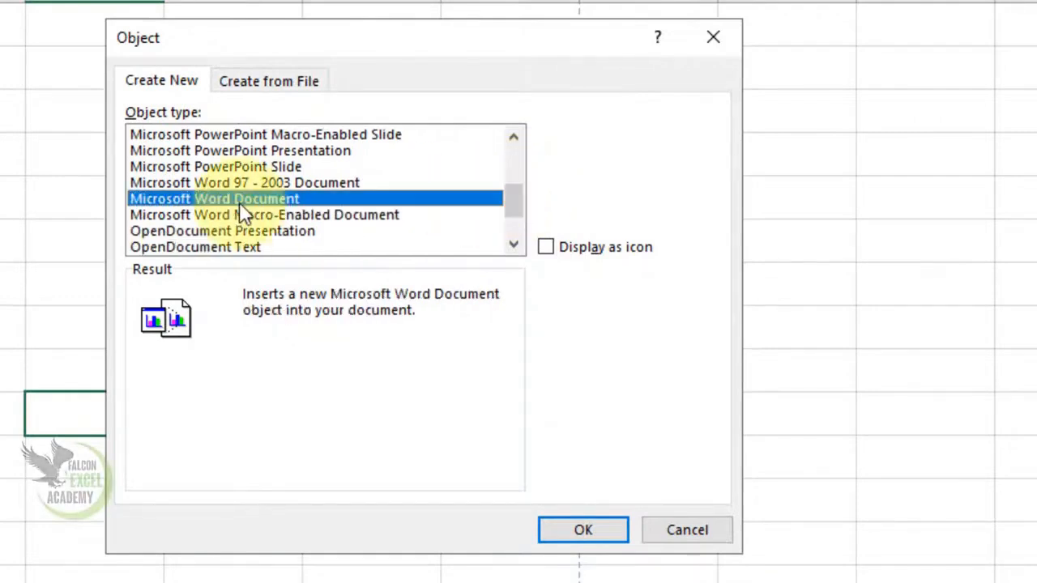
{"action": "left_click", "coordinate": [601, 533]}
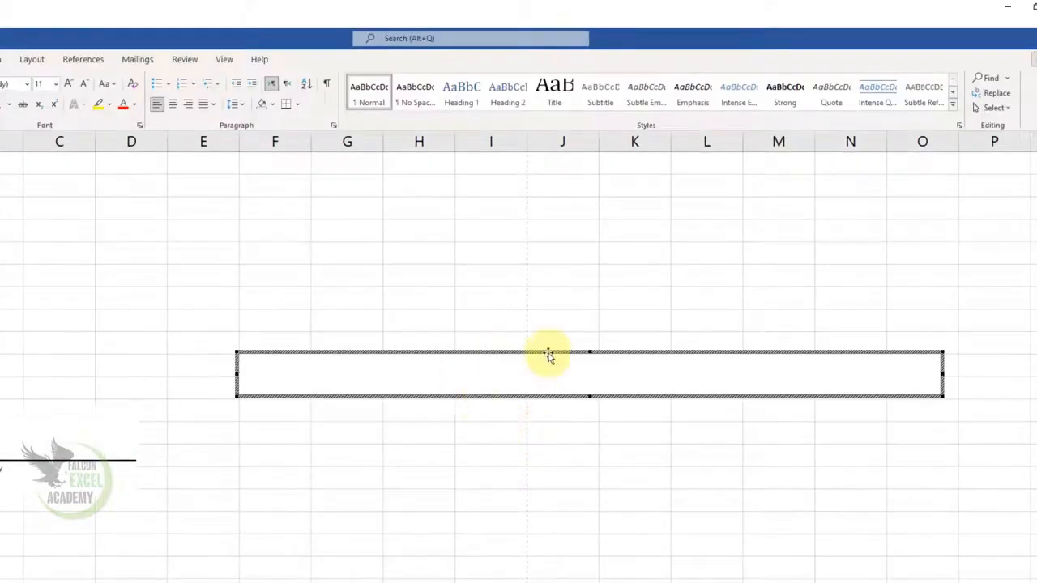
Step: Enlarge the embedded Word document to cover columns F to O at rows 13 to 24, and return to the worksheet
{"action": "left_click_drag", "start_coordinate": [589, 350], "coordinate": [595, 231]}
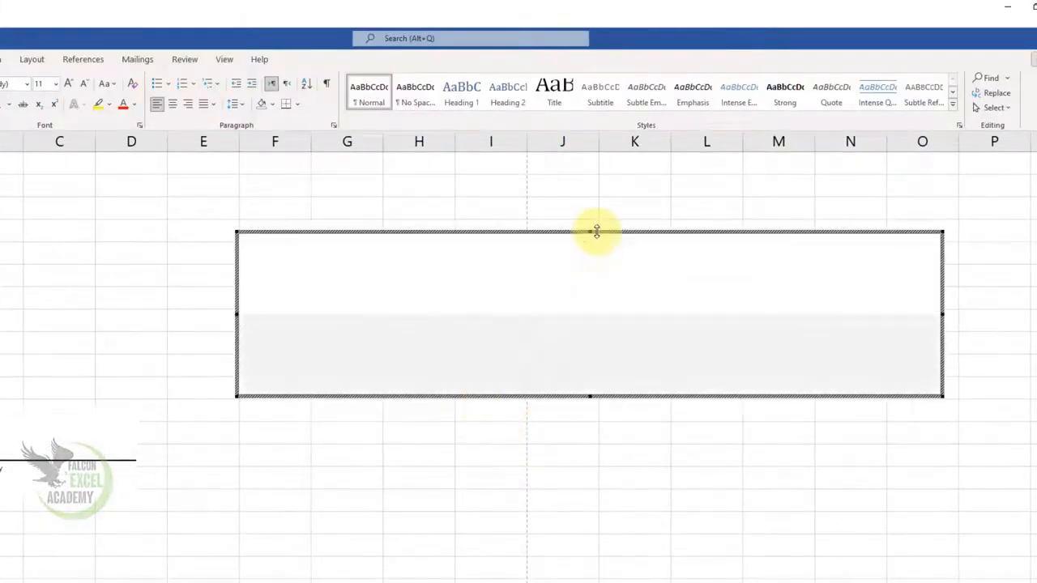
{"action": "left_click_drag", "start_coordinate": [589, 400], "coordinate": [588, 475]}
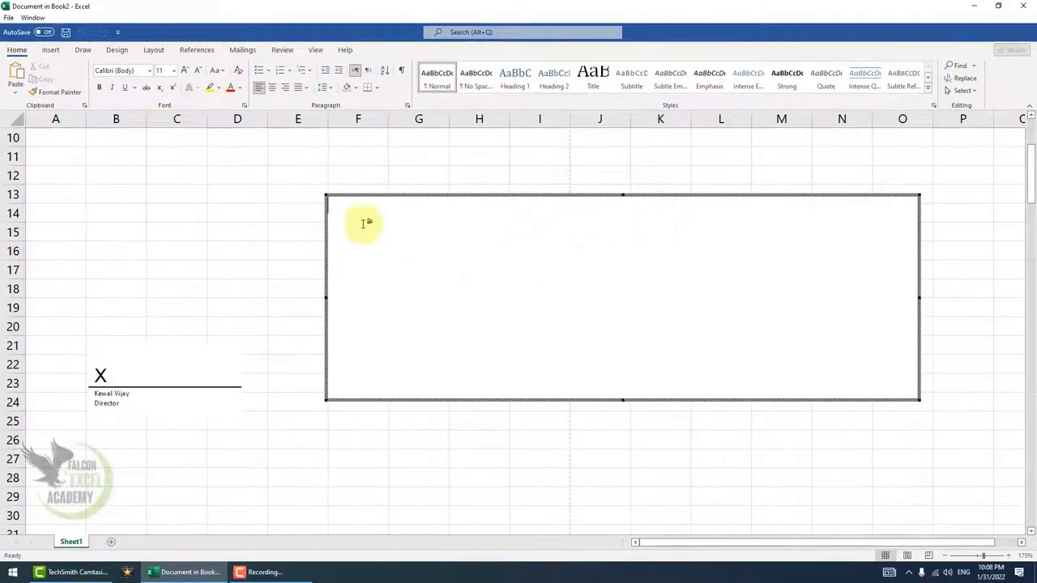
{"action": "left_click", "coordinate": [222, 233]}
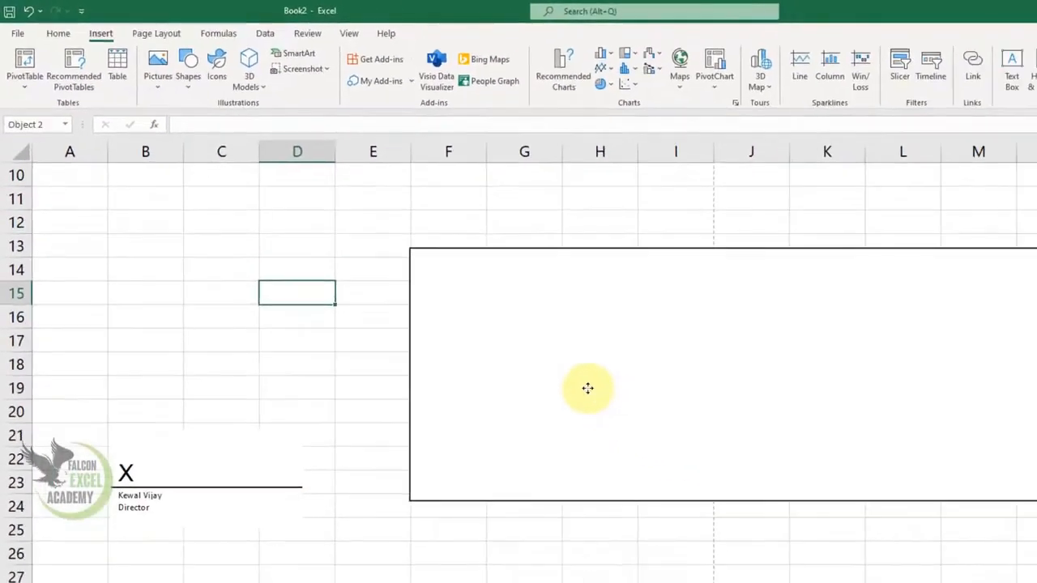
Step: Reopen the embedded Word document for editing, leave it, and delete the object from the sheet
{"action": "double_click", "coordinate": [588, 386]}
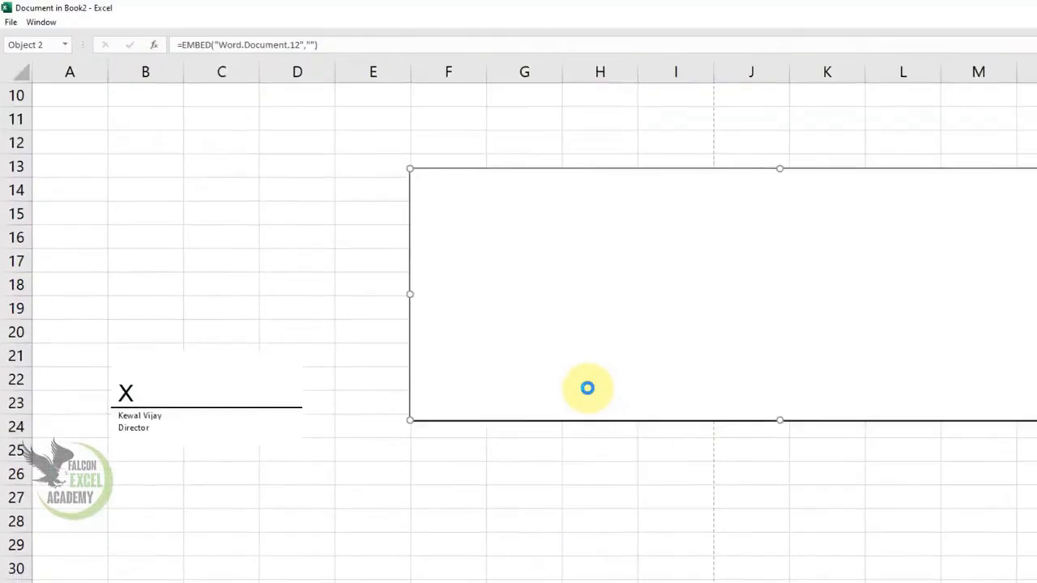
{"action": "left_click", "coordinate": [326, 296]}
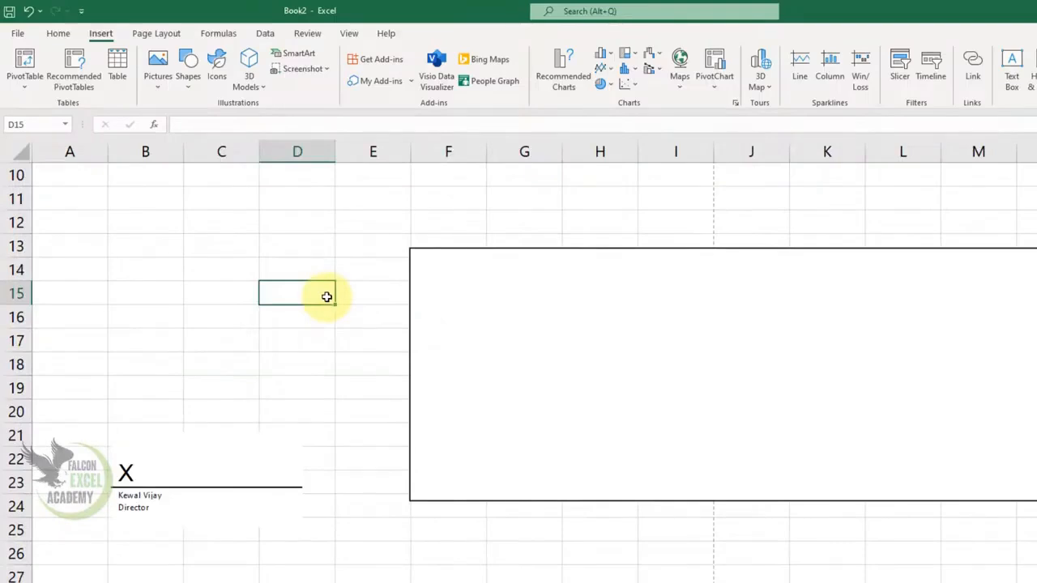
{"action": "left_click", "coordinate": [564, 252]}
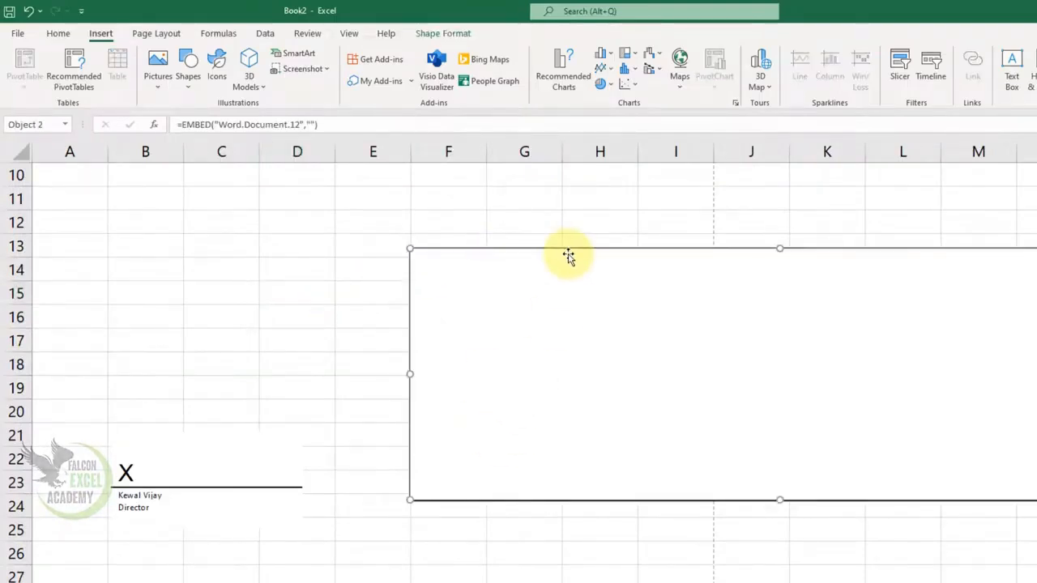
{"action": "key", "text": "Delete"}
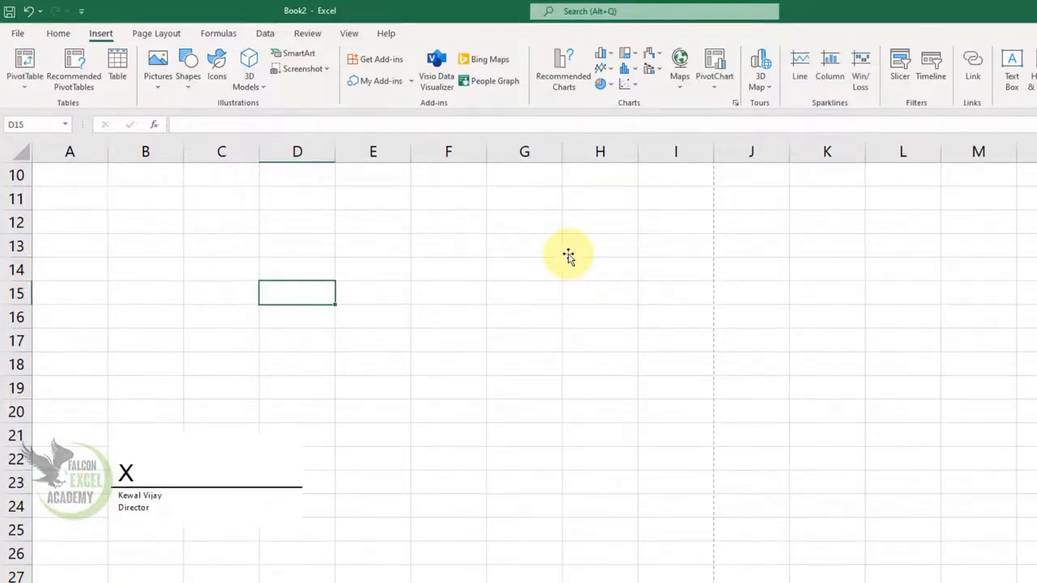
Step: Insert the built-in quadratic formula equation and stretch its box across columns E to I at rows 17 to 18
{"action": "left_click", "coordinate": [955, 72]}
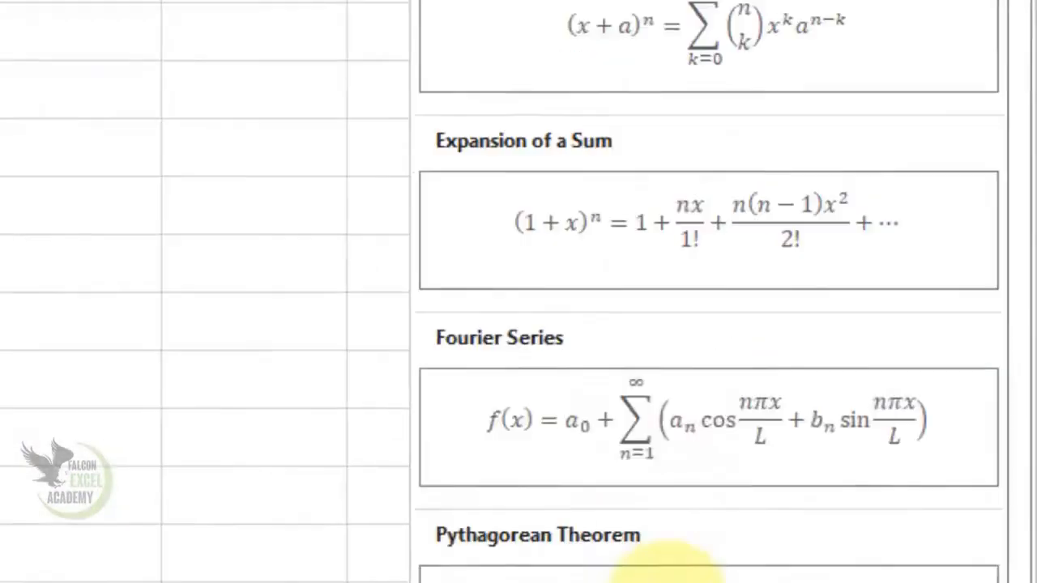
{"action": "left_click", "coordinate": [604, 473]}
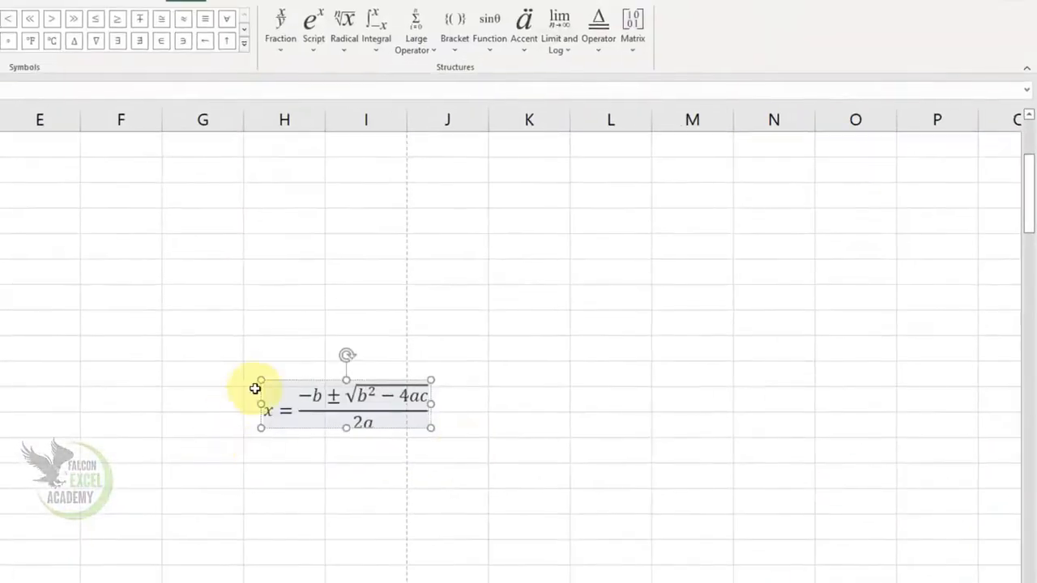
{"action": "left_click_drag", "start_coordinate": [261, 382], "coordinate": [9, 311]}
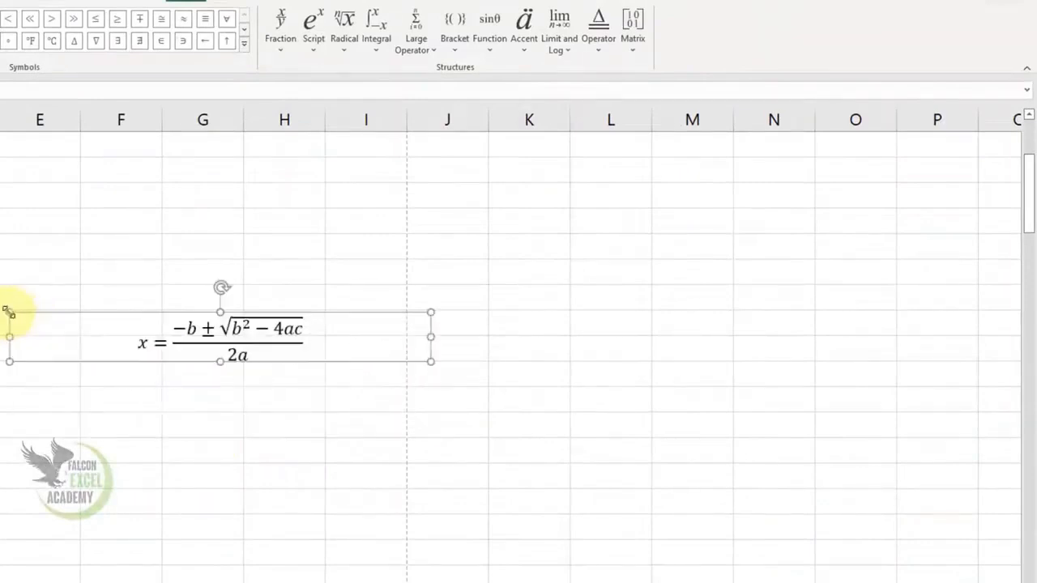
Step: Review the shape formatting and equation tools for the quadratic formula, and delete its box
{"action": "left_click", "coordinate": [128, 1]}
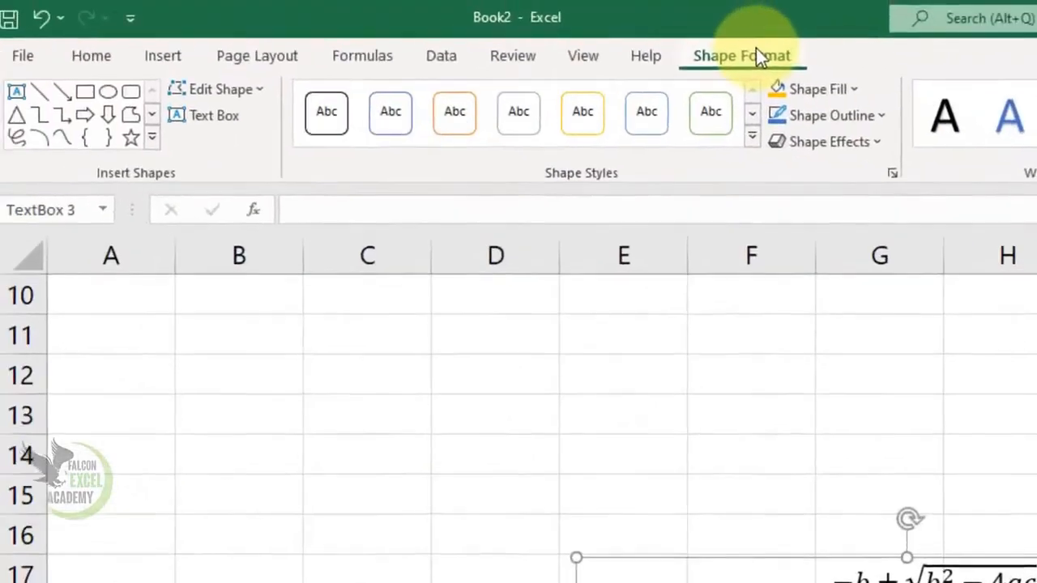
{"action": "left_click", "coordinate": [895, 571]}
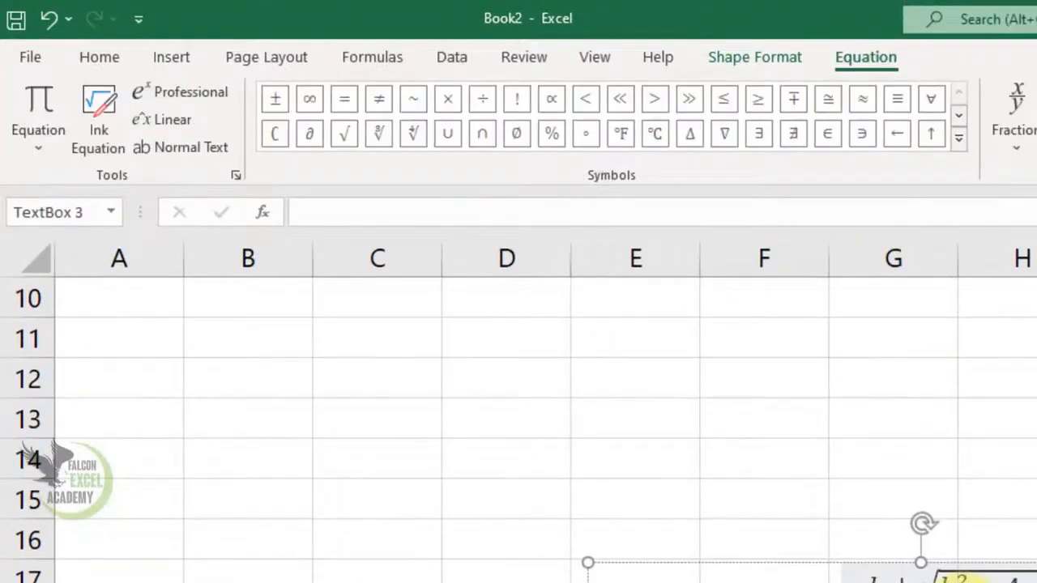
{"action": "left_click", "coordinate": [755, 63]}
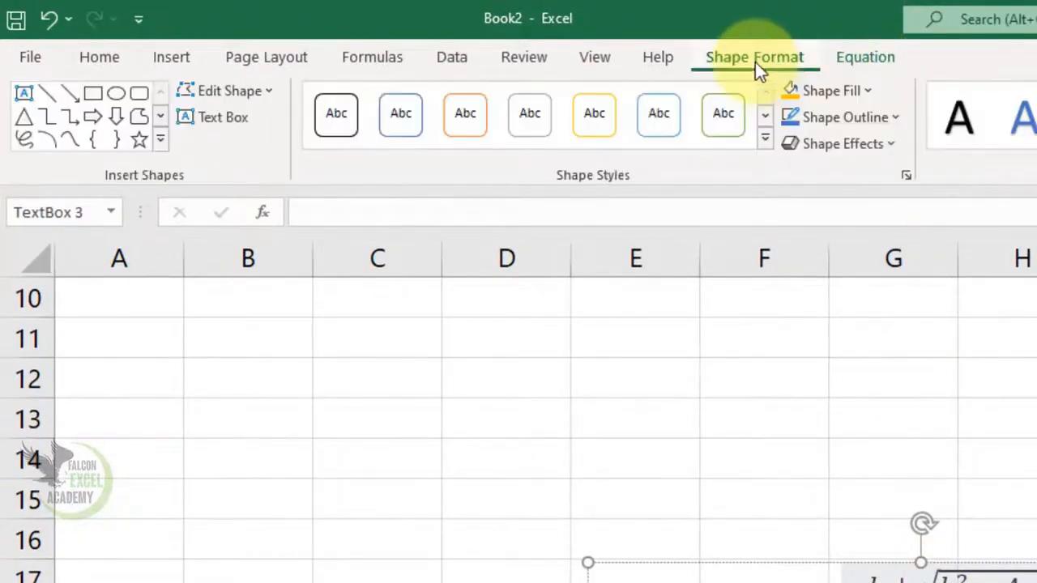
{"action": "left_click", "coordinate": [846, 62]}
{"action": "left_click", "coordinate": [772, 65]}
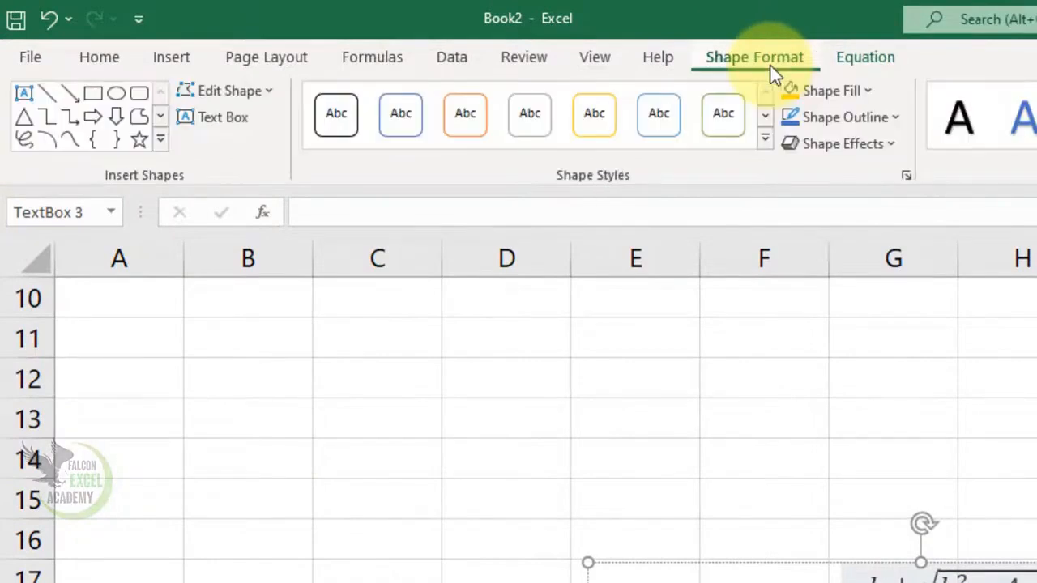
{"action": "left_click", "coordinate": [860, 64]}
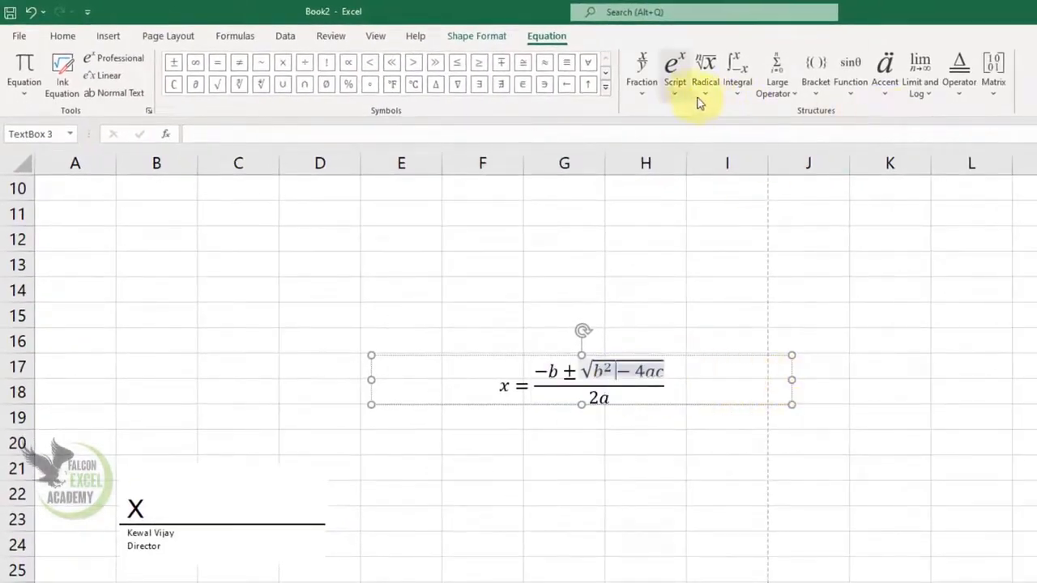
{"action": "left_click", "coordinate": [764, 404]}
{"action": "key", "text": "Delete"}
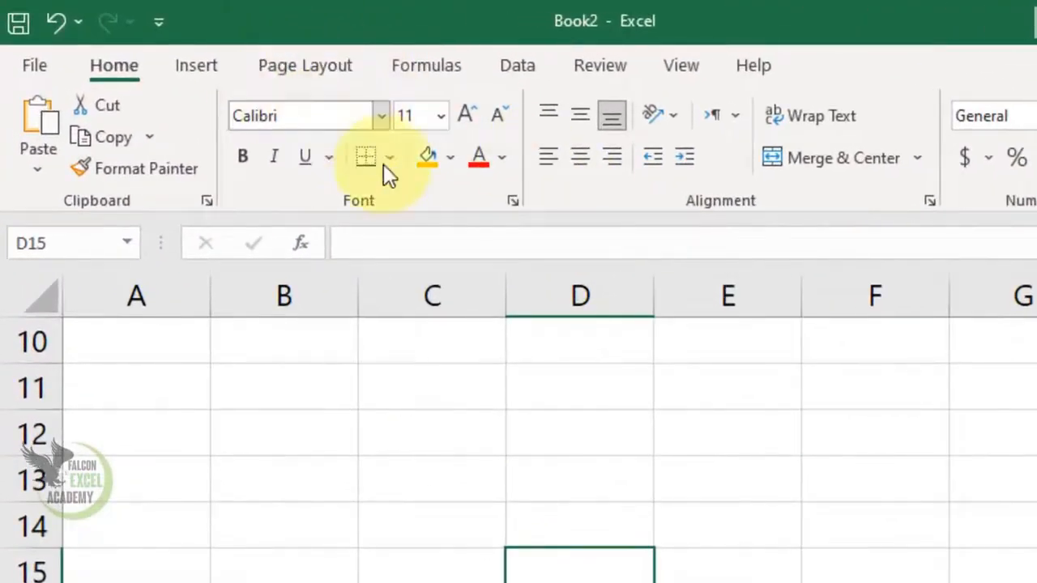
Step: Insert the smiling face symbol from the Wingdings font, character code 74, into cell C12
{"action": "left_click", "coordinate": [198, 67]}
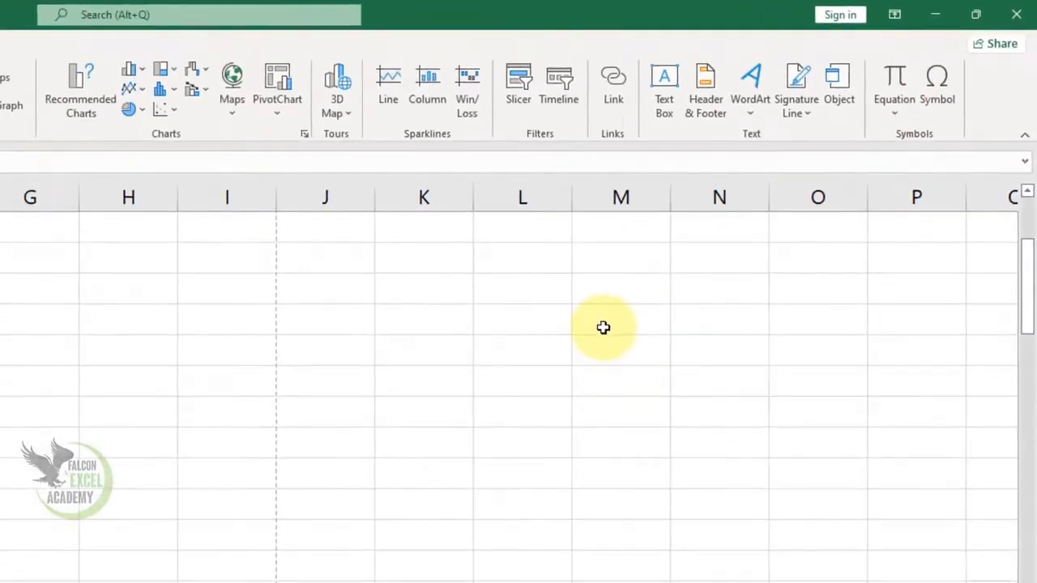
{"action": "left_click", "coordinate": [927, 86]}
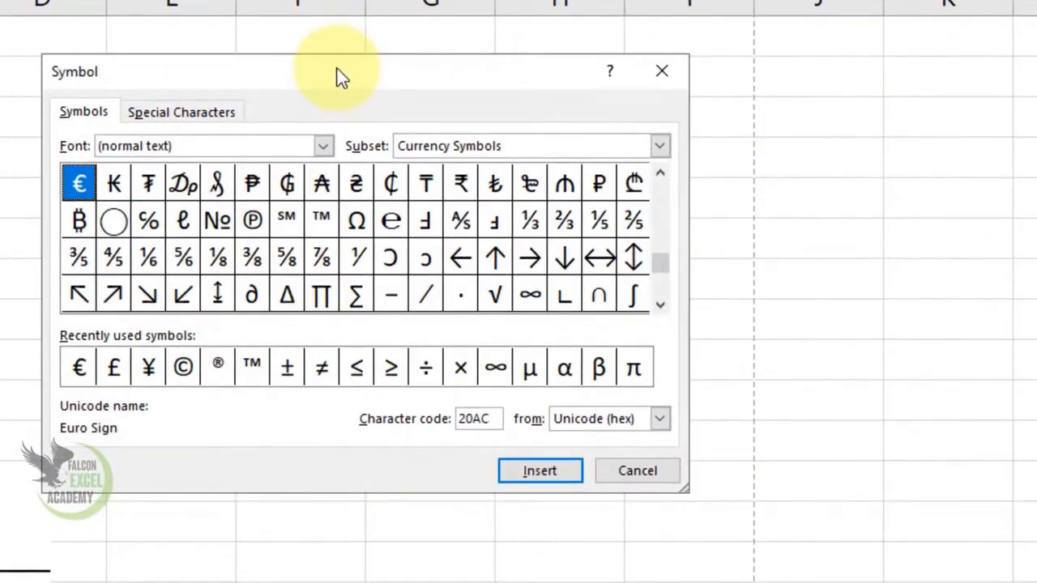
{"action": "left_click", "coordinate": [324, 146]}
{"action": "left_click", "coordinate": [324, 145]}
{"action": "left_click", "coordinate": [324, 146]}
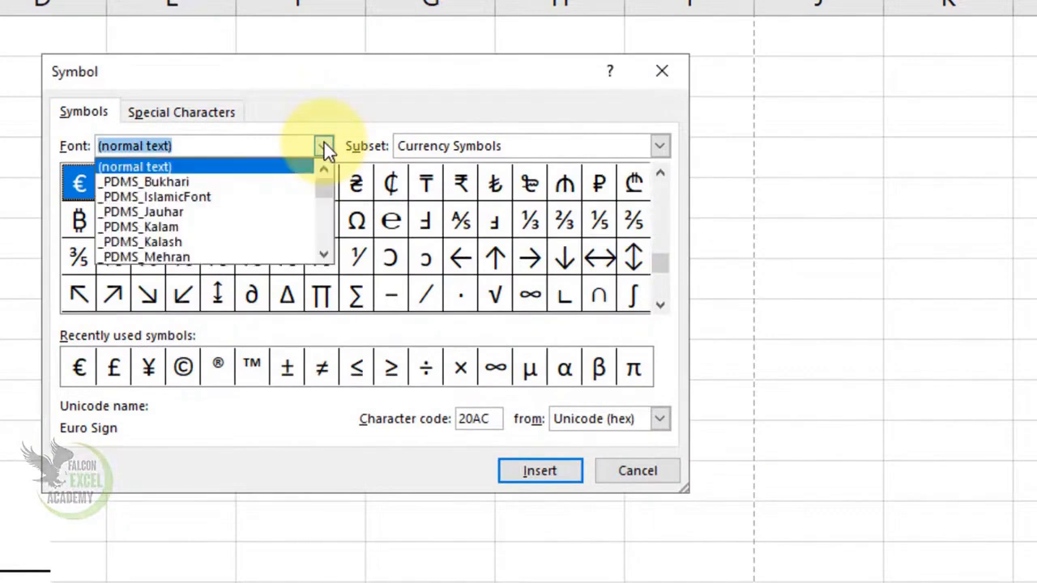
{"action": "type", "text": "win"}
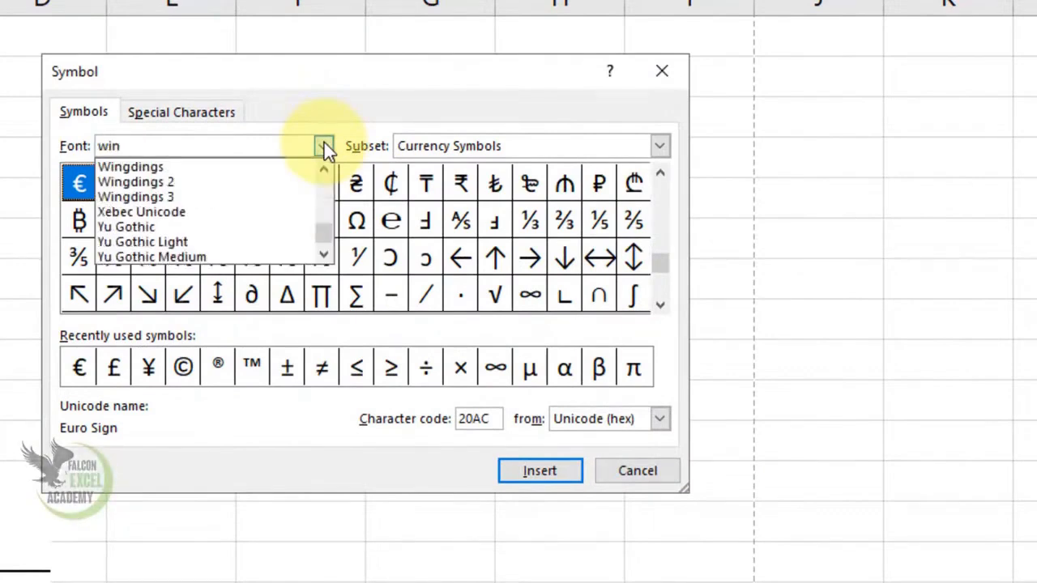
{"action": "left_click", "coordinate": [170, 168]}
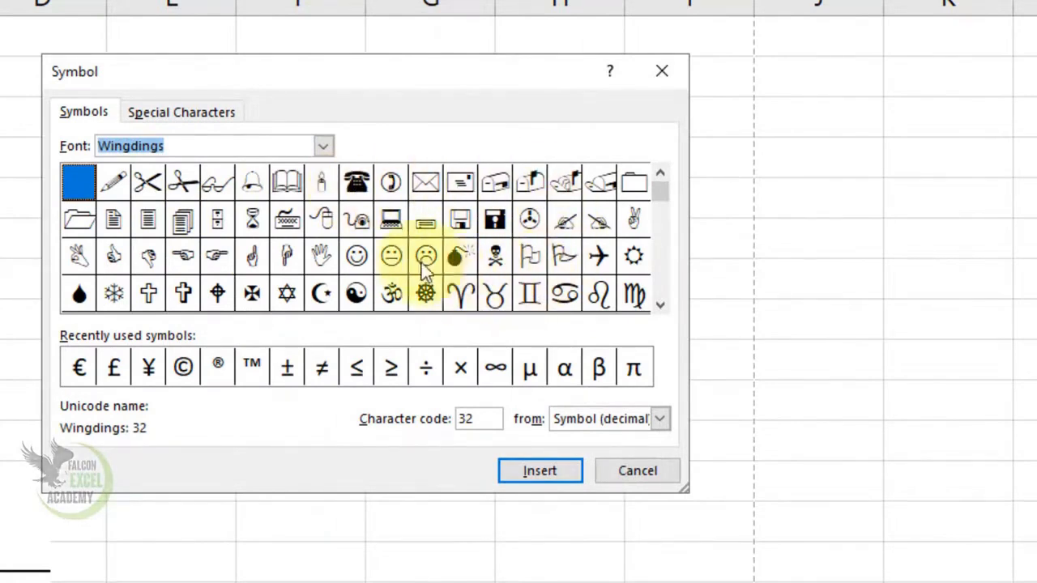
{"action": "left_click", "coordinate": [359, 259]}
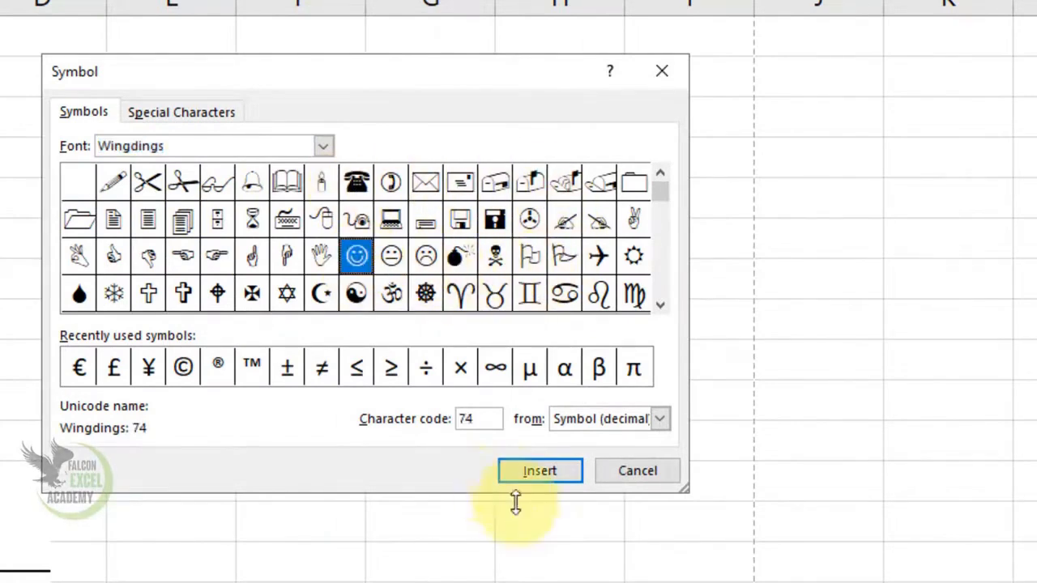
{"action": "left_click", "coordinate": [534, 473]}
{"action": "left_click", "coordinate": [639, 472]}
{"action": "left_click", "coordinate": [225, 412]}
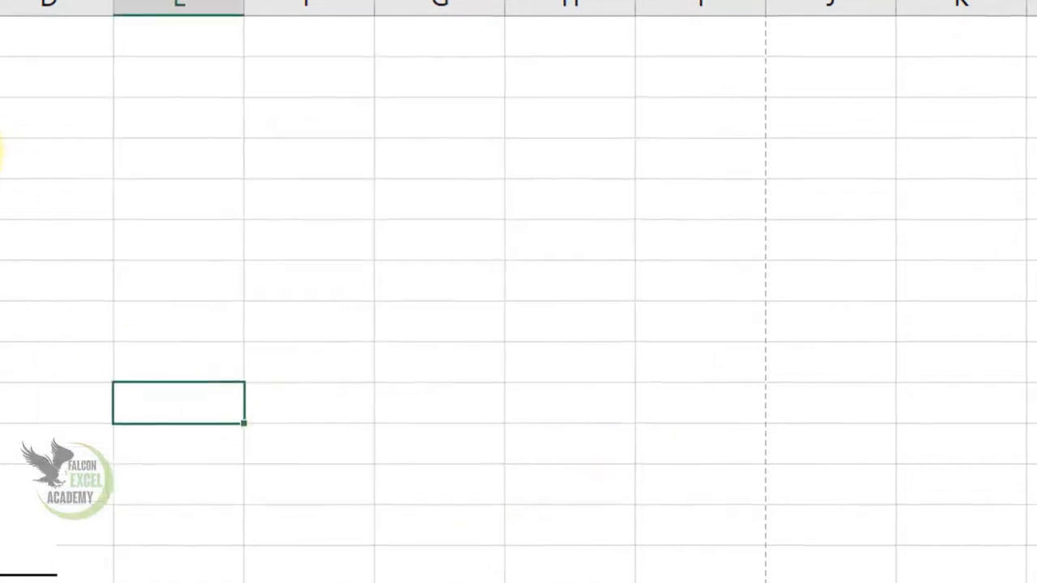
Step: Fill the smiling face symbol from C12 down to C17
{"action": "left_click", "coordinate": [437, 233]}
{"action": "left_click", "coordinate": [606, 219]}
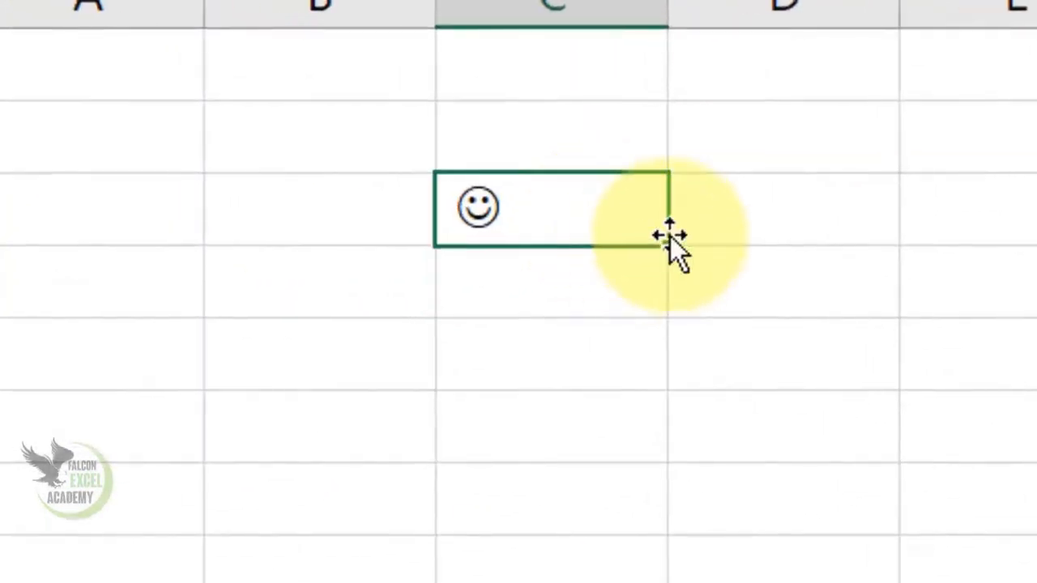
{"action": "left_click_drag", "start_coordinate": [672, 244], "coordinate": [671, 582]}
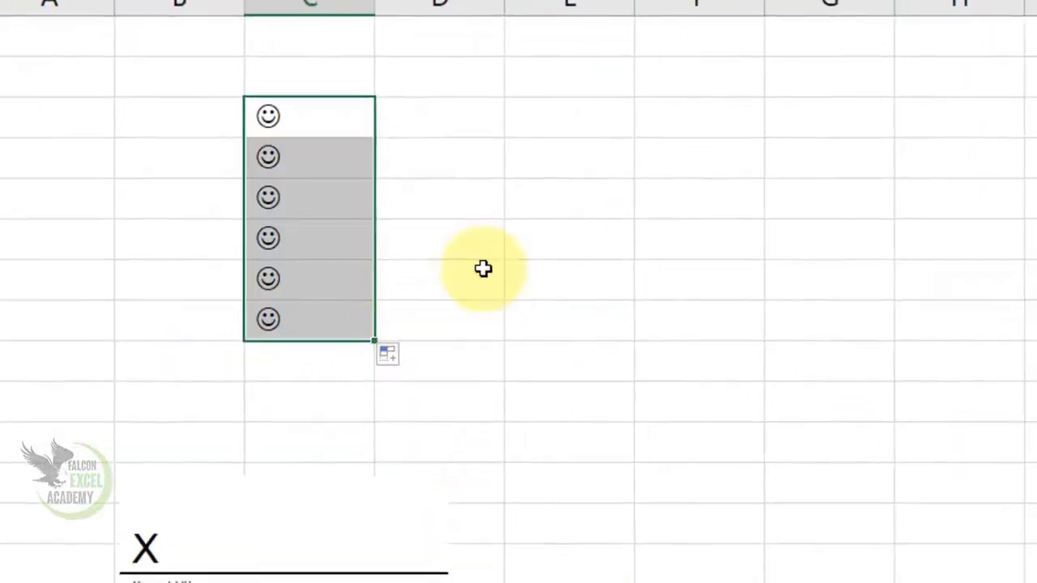
Step: Insert the Copyright special character into cell D12
{"action": "left_click", "coordinate": [468, 127]}
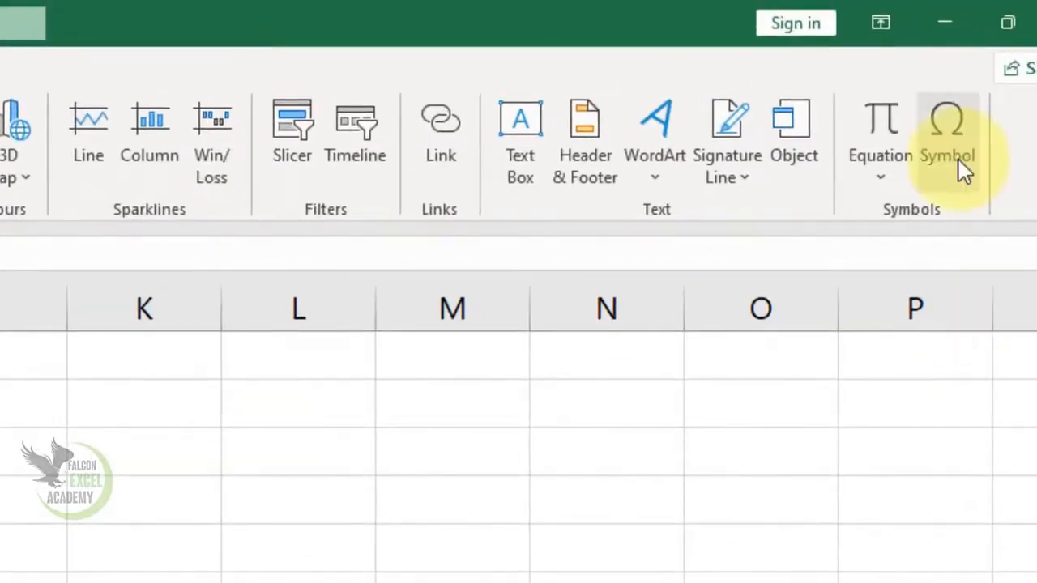
{"action": "left_click", "coordinate": [987, 151]}
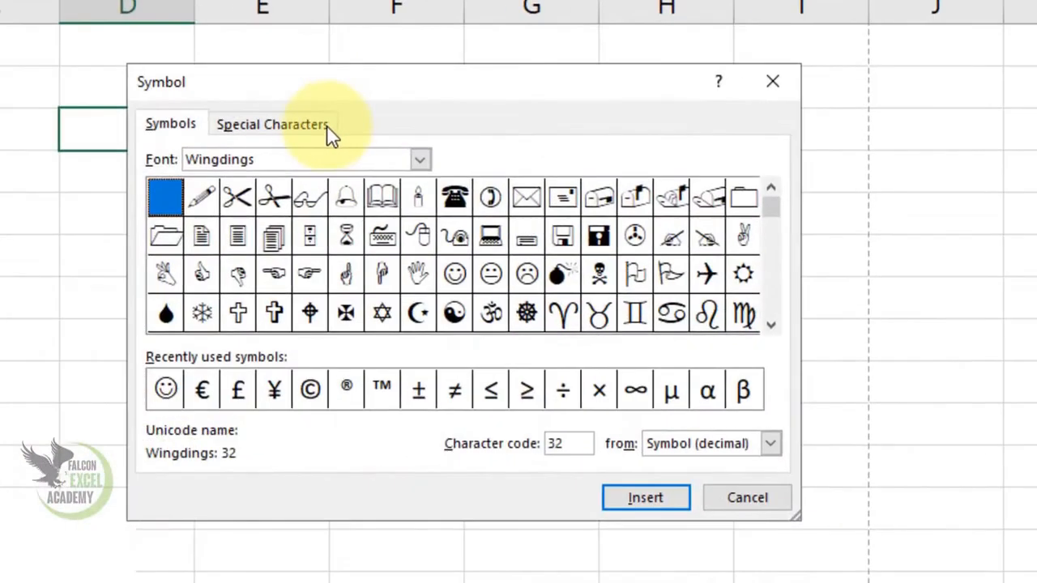
{"action": "left_click", "coordinate": [329, 130]}
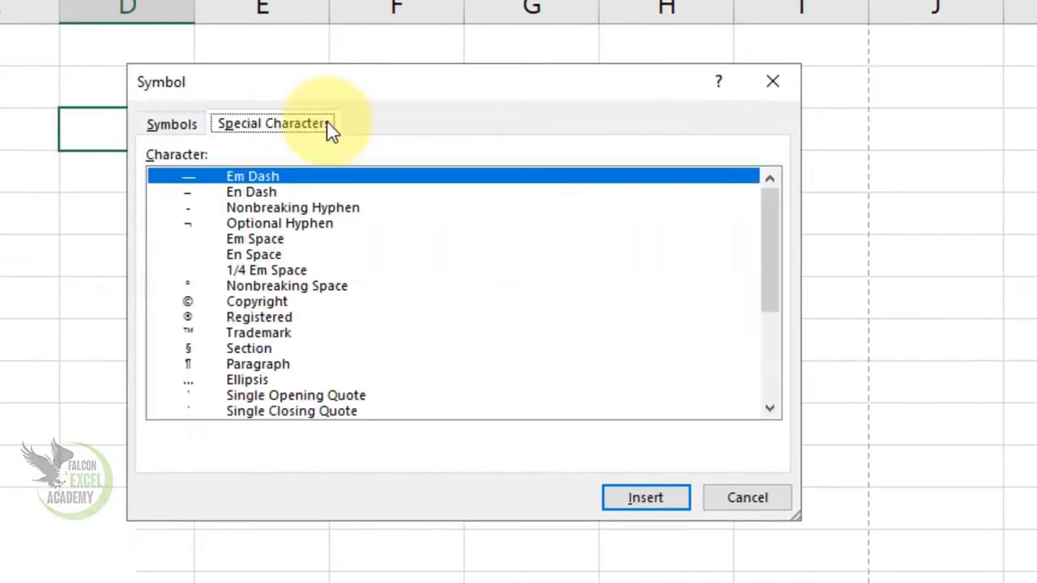
{"action": "left_click", "coordinate": [255, 301]}
{"action": "left_click", "coordinate": [620, 494]}
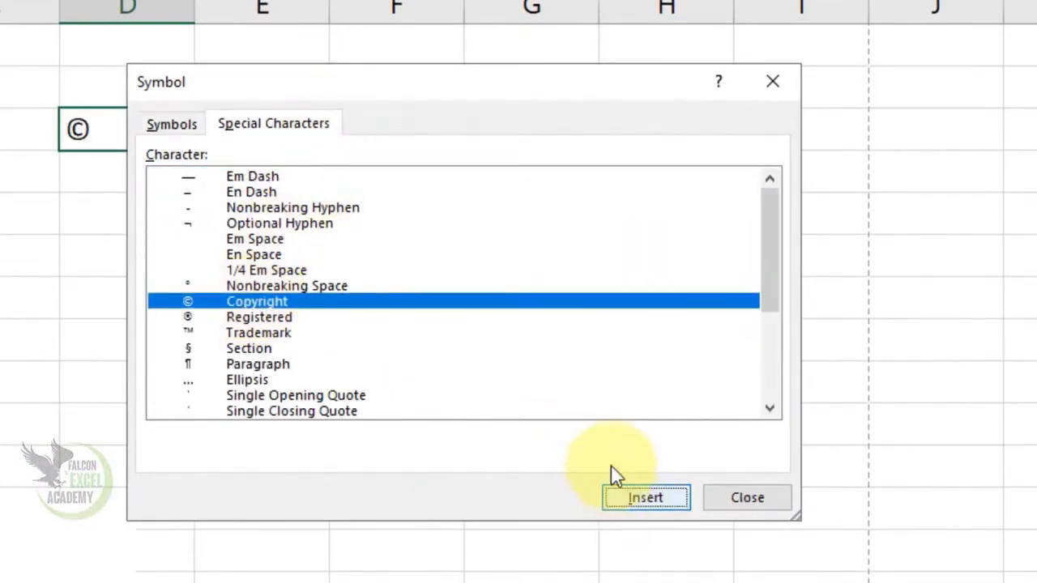
Step: Add the Registered and Trademark special characters after the copyright sign in D12, and deselect the cell
{"action": "left_click", "coordinate": [259, 317]}
{"action": "left_click", "coordinate": [632, 501]}
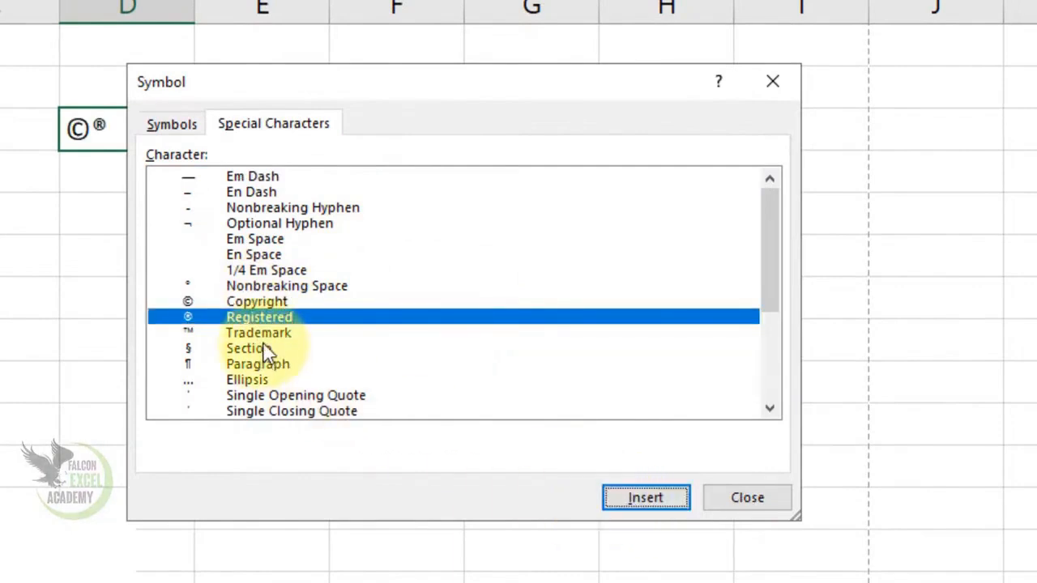
{"action": "left_click", "coordinate": [280, 348]}
{"action": "left_click", "coordinate": [280, 332]}
{"action": "left_click", "coordinate": [630, 502]}
{"action": "left_click", "coordinate": [752, 506]}
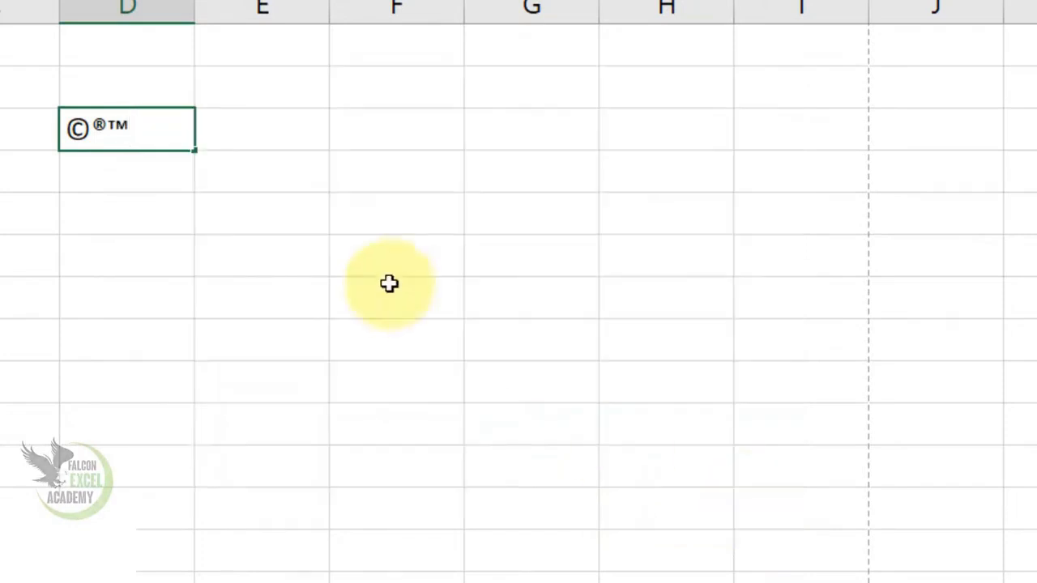
{"action": "left_click", "coordinate": [303, 220]}
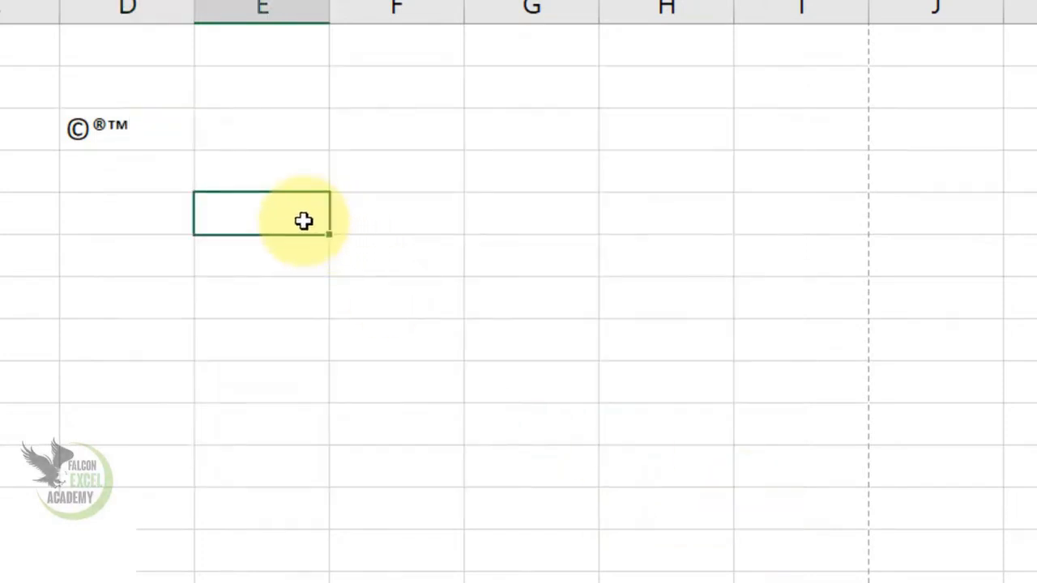